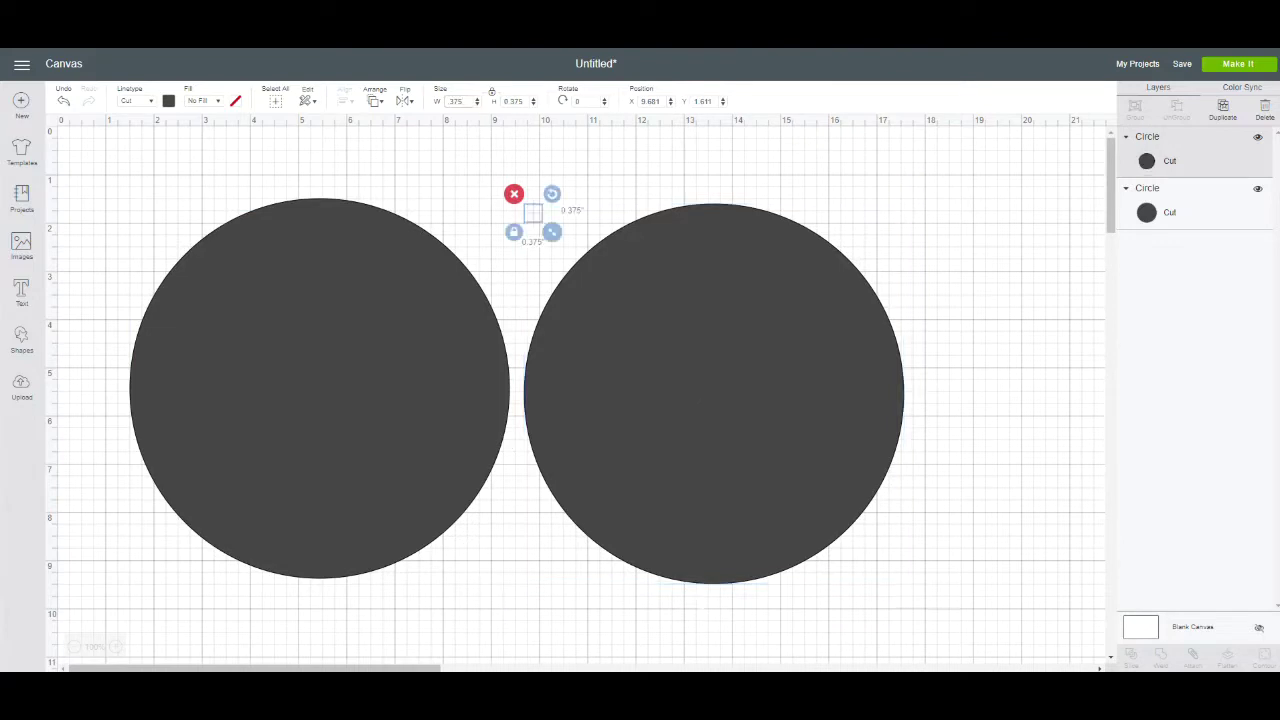
# Colour the small circle white and centre it both ways on the large dark circle.
pyautogui.click(168, 101)
pyautogui.moveTo(533, 213); pyautogui.dragTo(316, 388)
pyautogui.moveTo(562, 229); pyautogui.dragTo(284, 418)
pyautogui.click(342, 100)
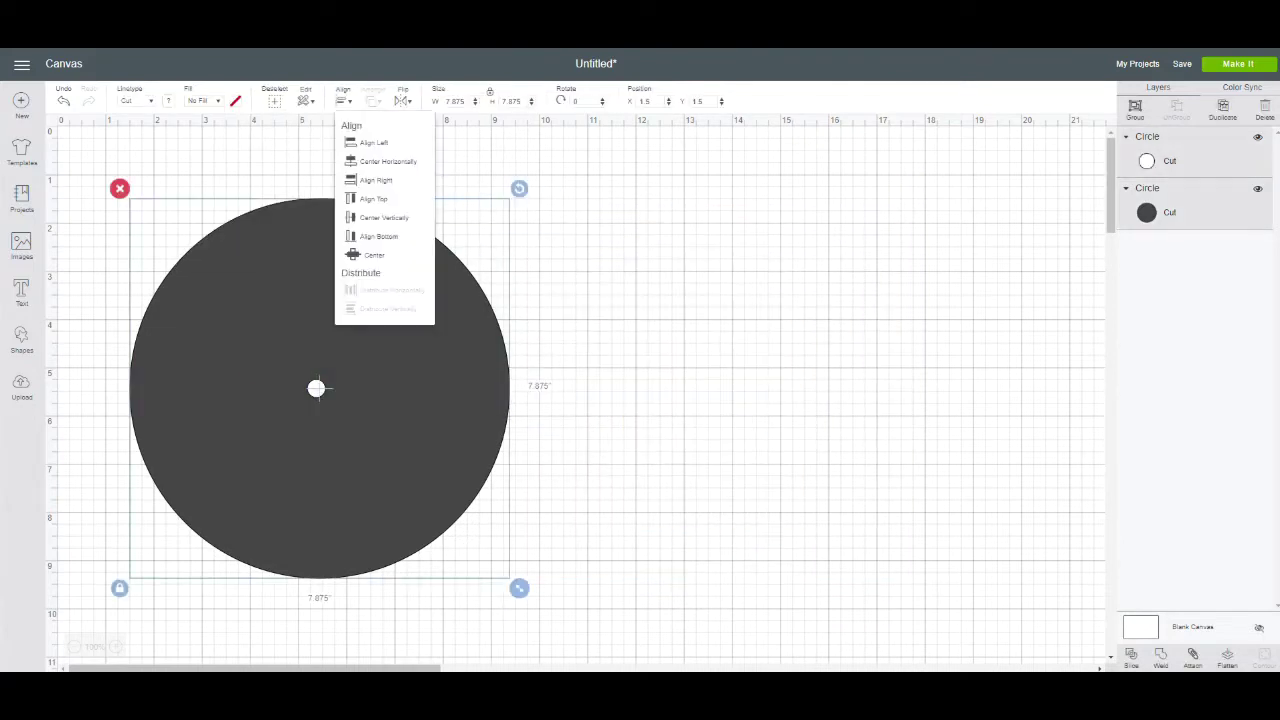
pyautogui.click(372, 251)
# Slice the small circle out of the large one and delete the cut-out pieces to leave a centre hole.
pyautogui.click(1131, 655)
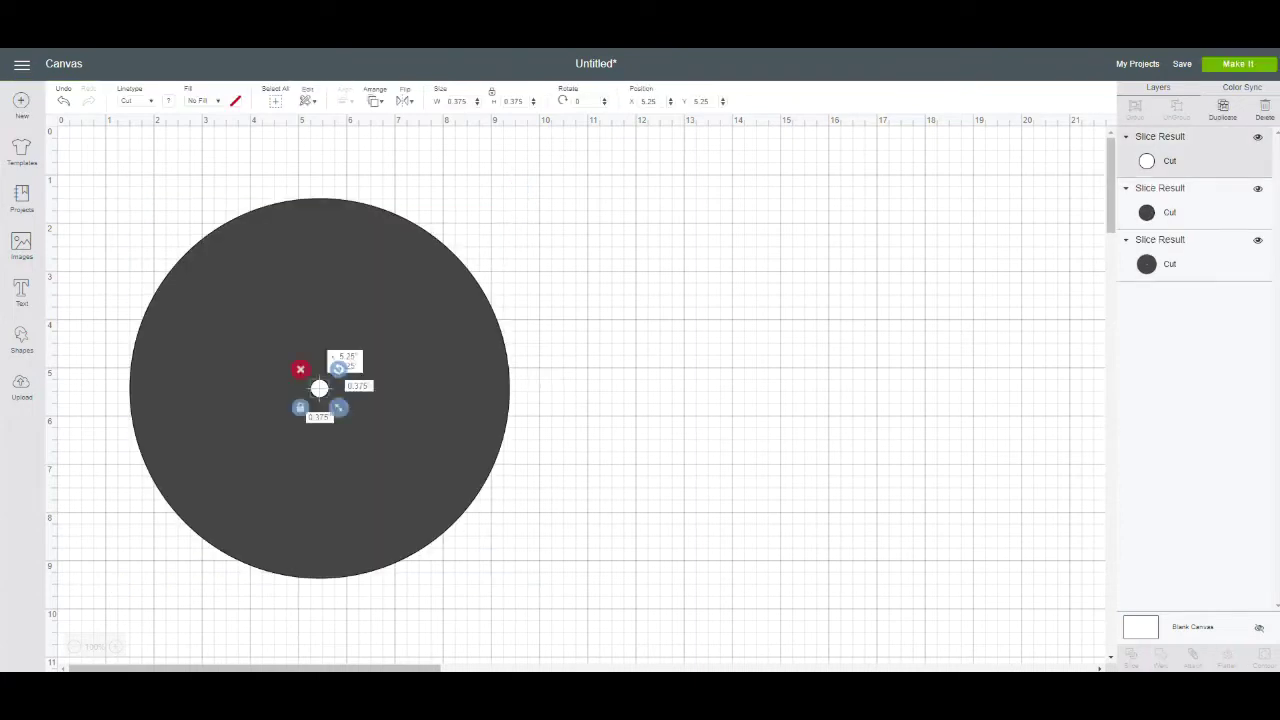
pyautogui.moveTo(319, 388); pyautogui.dragTo(640, 382)
pyautogui.press('Delete')
# Change the colour of the disc with the centre hole to white.
pyautogui.click(370, 340)
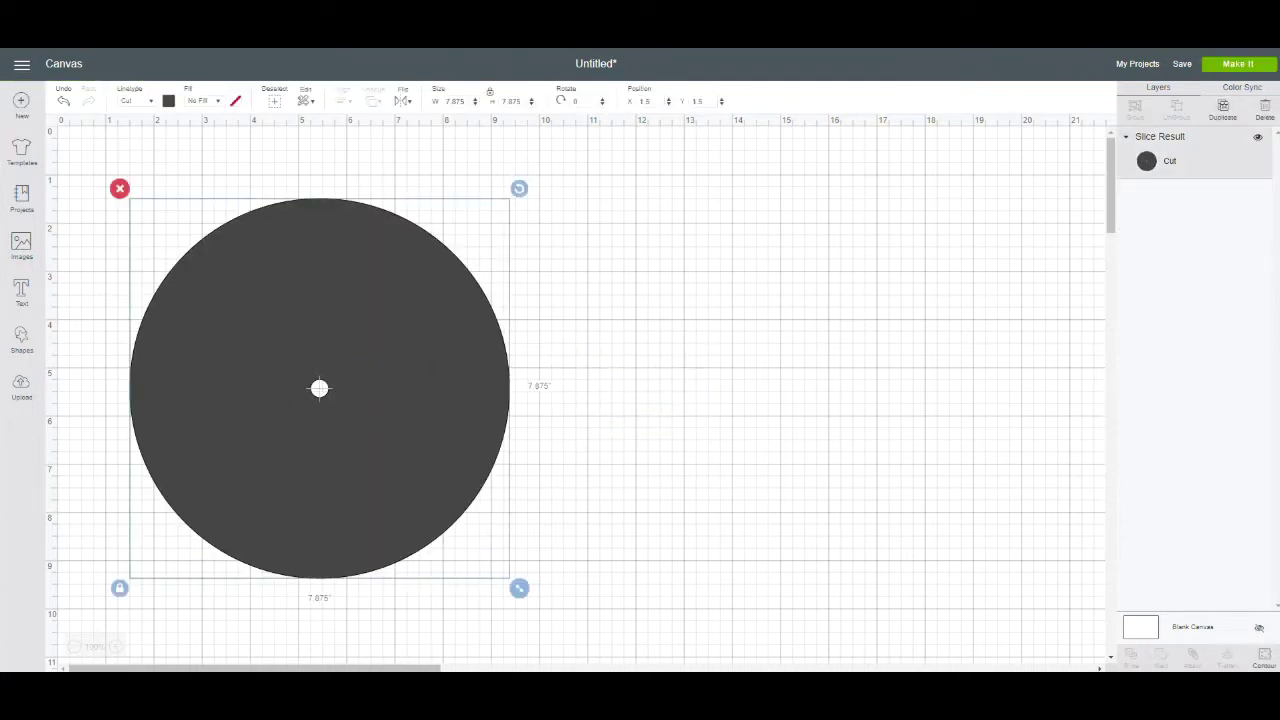
pyautogui.click(168, 101)
pyautogui.click(183, 224)
pyautogui.click(640, 300)
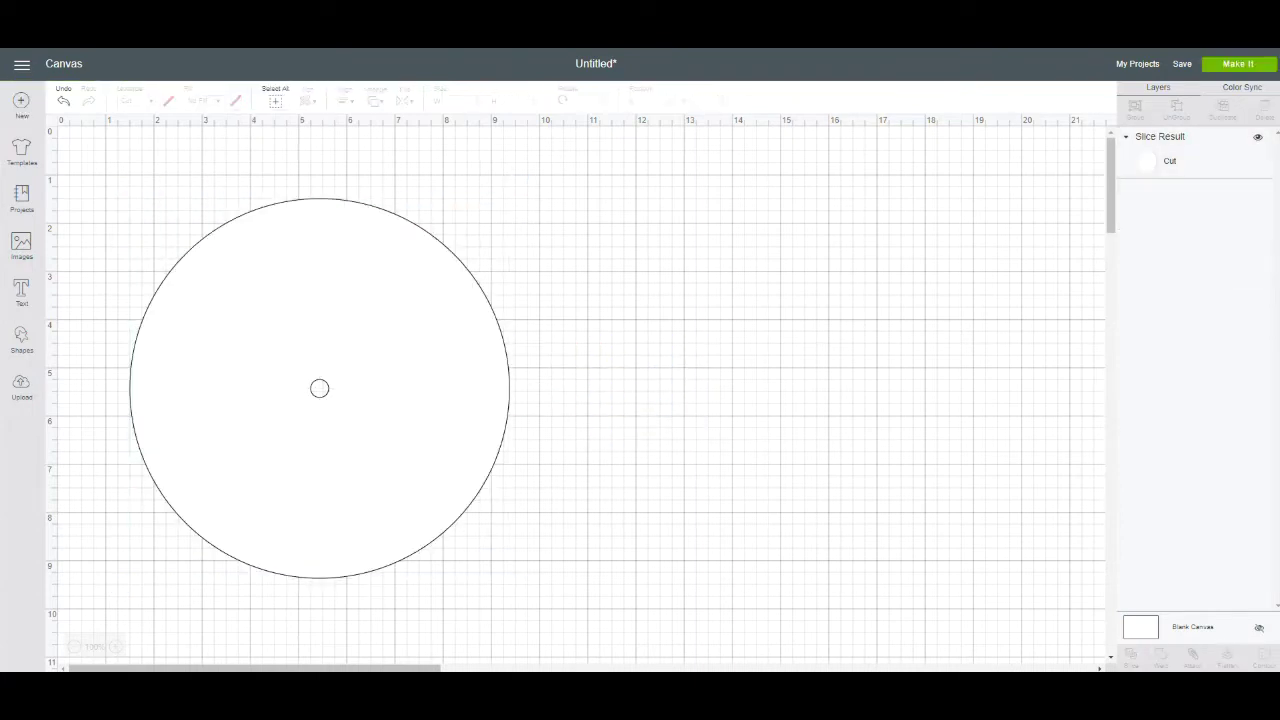
# Add the numerals 1 and 2 as separate texts and place them at their clock positions on the disc.
pyautogui.click(21, 292)
pyautogui.write('1')
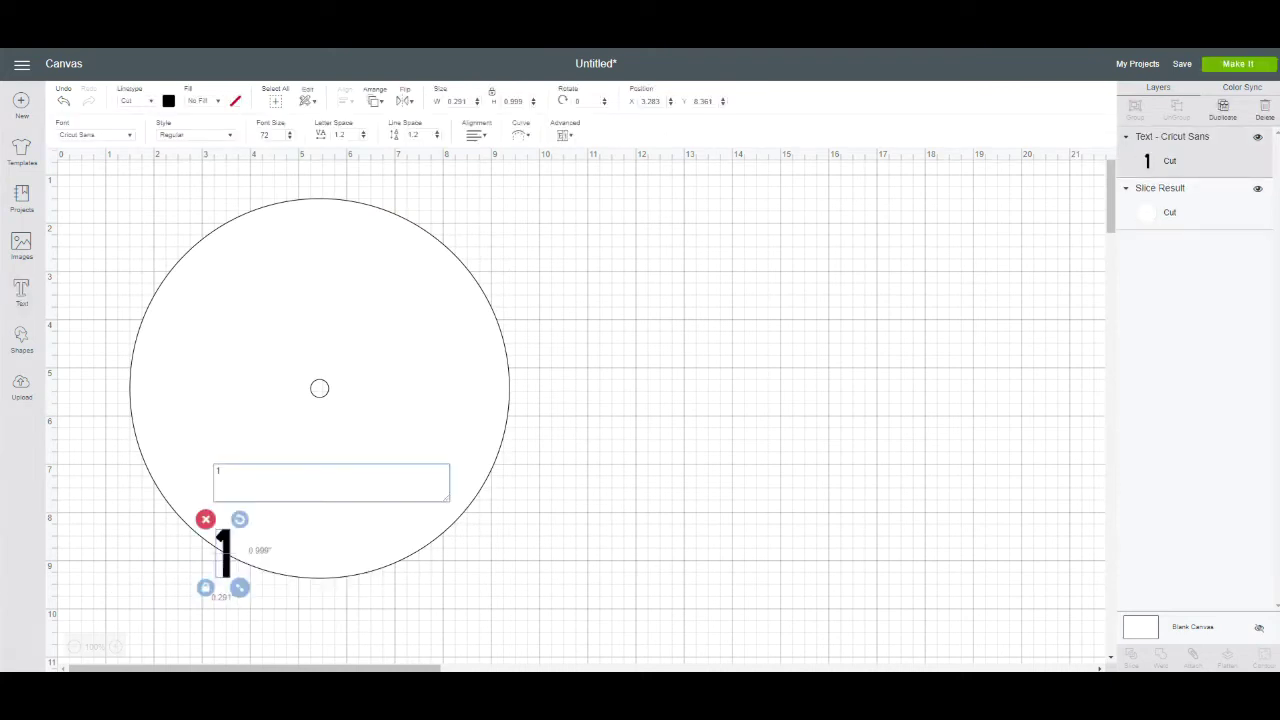
pyautogui.click(640, 400)
pyautogui.moveTo(224, 554); pyautogui.dragTo(411, 266)
pyautogui.click(21, 292)
pyautogui.write('2')
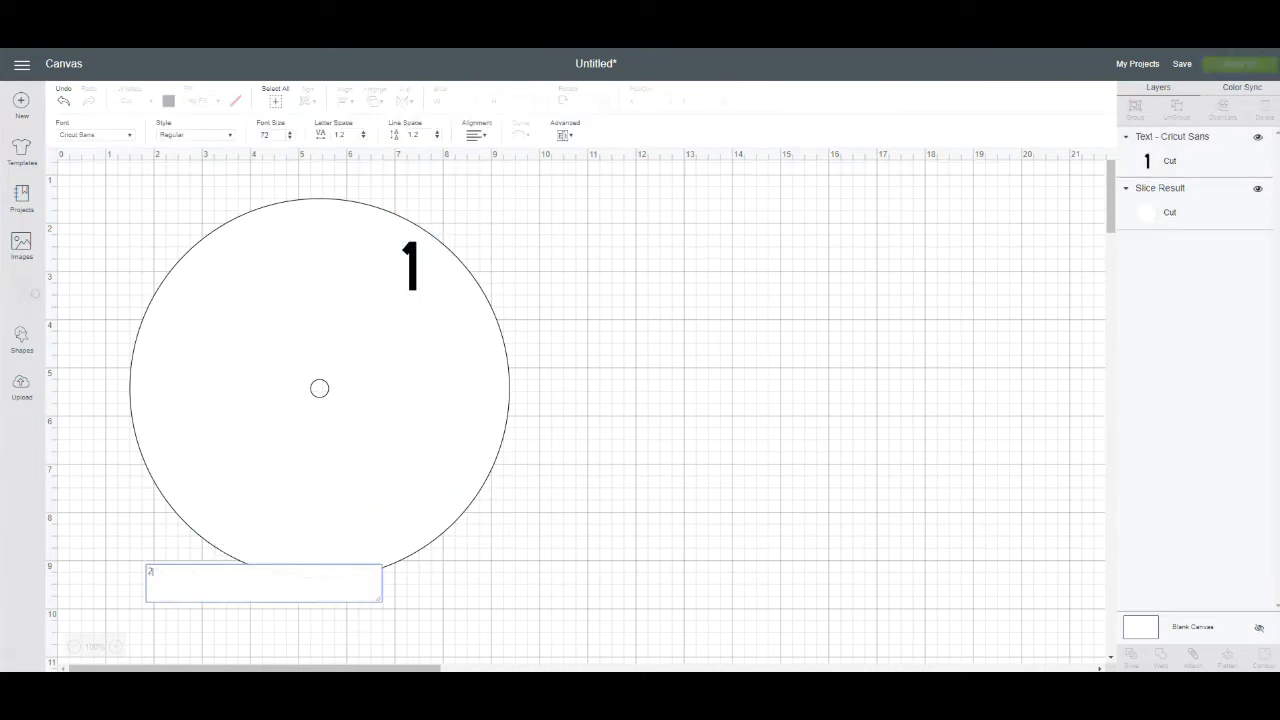
pyautogui.moveTo(229, 548); pyautogui.dragTo(457, 340)
# Add the numerals 3 and 4 as separate texts and place them at their clock positions on the disc.
pyautogui.click(21, 292)
pyautogui.write('3')
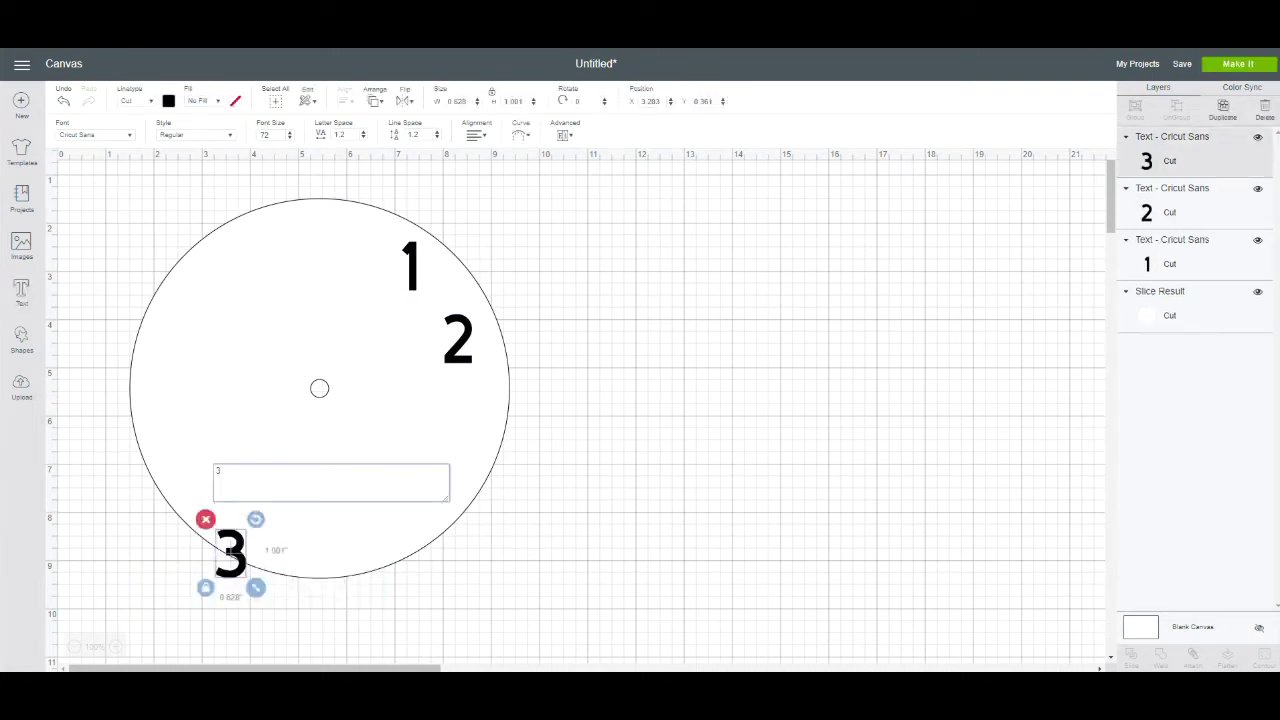
pyautogui.moveTo(229, 551); pyautogui.dragTo(486, 409)
pyautogui.click(21, 292)
pyautogui.write('4')
pyautogui.moveTo(231, 553); pyautogui.dragTo(457, 471)
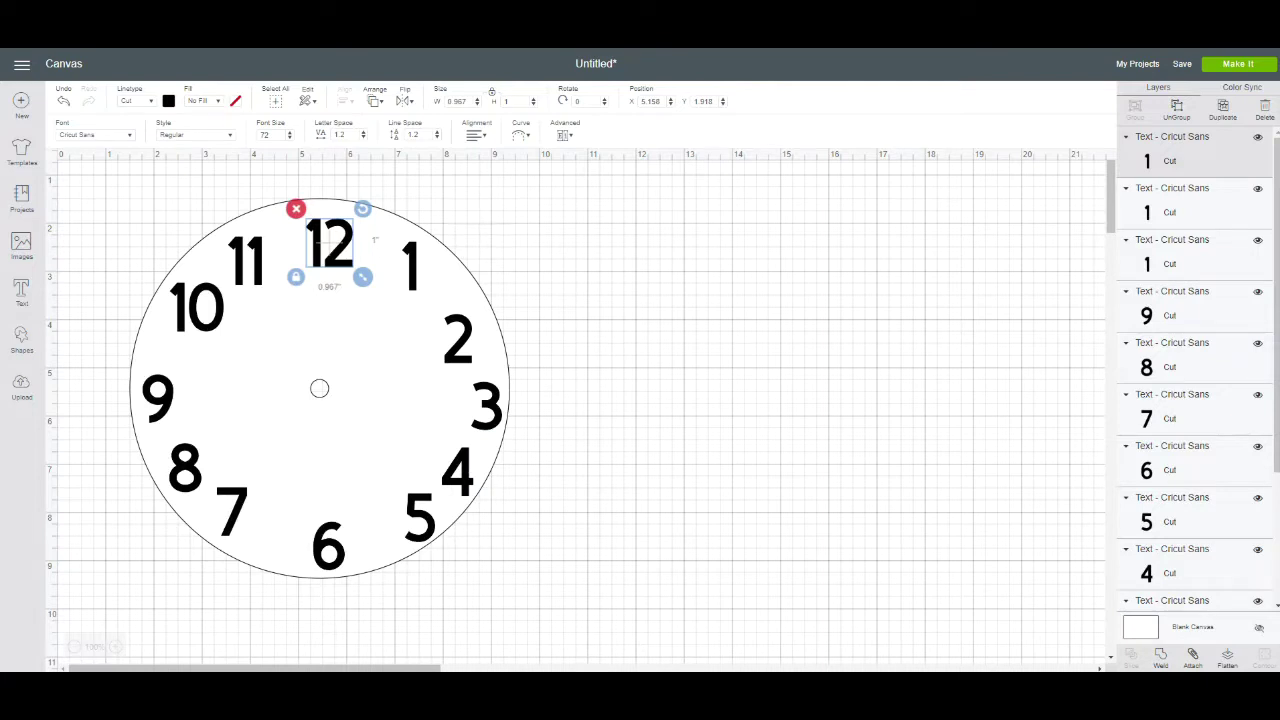
# Insert the uploaded clock face image, place it beside the disc, and set its width to 7.875 inches.
pyautogui.click(21, 387)
pyautogui.click(135, 518)
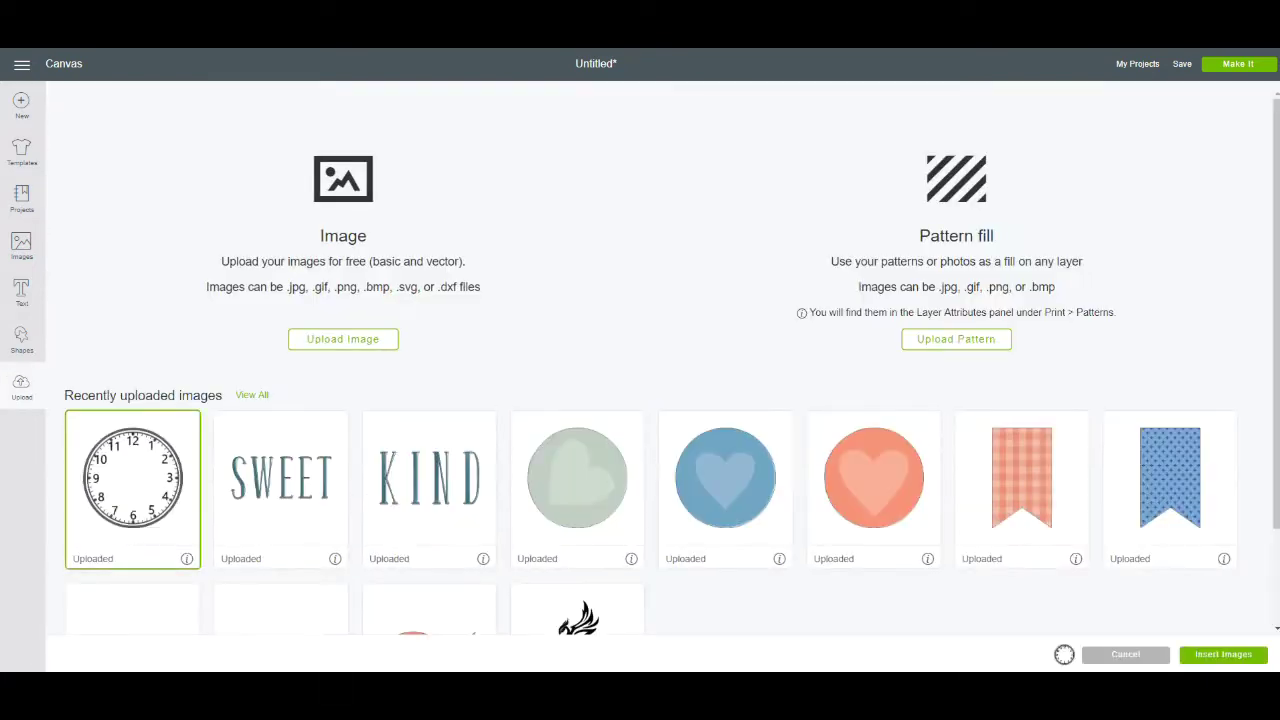
pyautogui.click(1223, 655)
pyautogui.moveTo(264, 333); pyautogui.dragTo(659, 376)
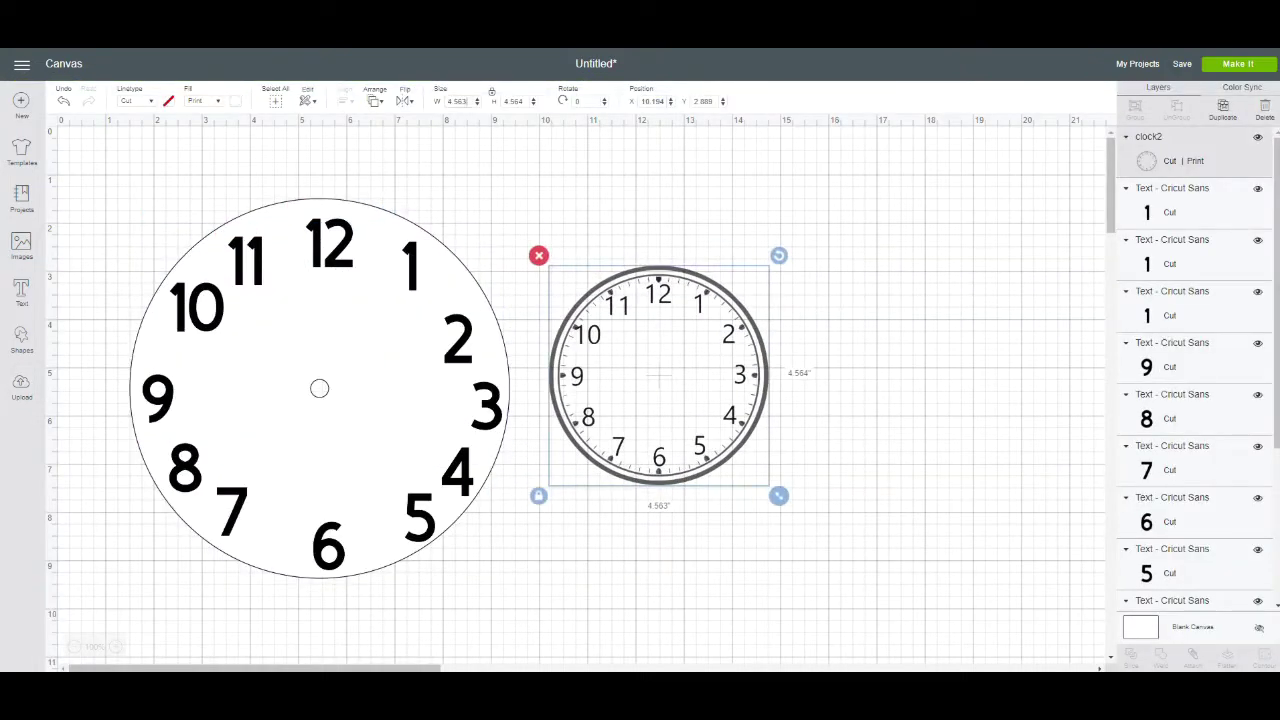
pyautogui.press('Return')
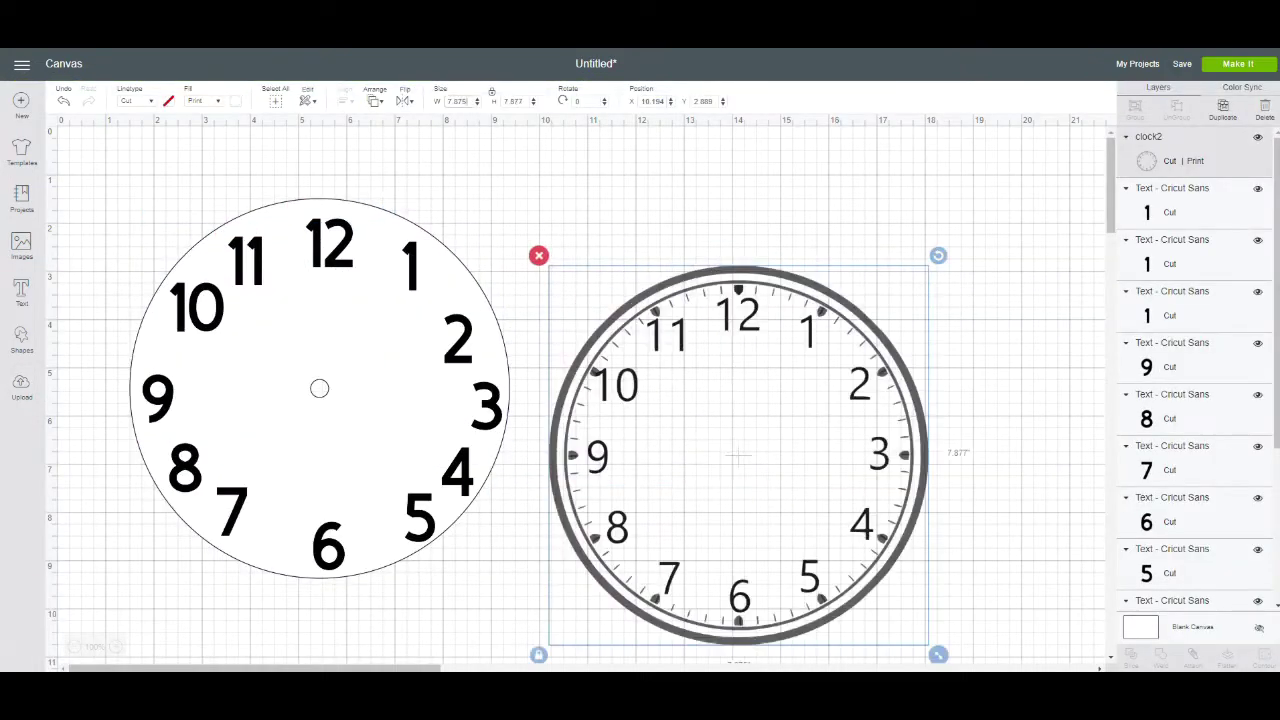
# Move the blank disc onto the clock face image and centre-align the two.
pyautogui.moveTo(739, 456); pyautogui.dragTo(743, 369)
pyautogui.moveTo(320, 388); pyautogui.dragTo(734, 383)
pyautogui.moveTo(606, 163); pyautogui.dragTo(738, 296)
pyautogui.click(345, 100)
pyautogui.click(371, 254)
pyautogui.click(1012, 440)
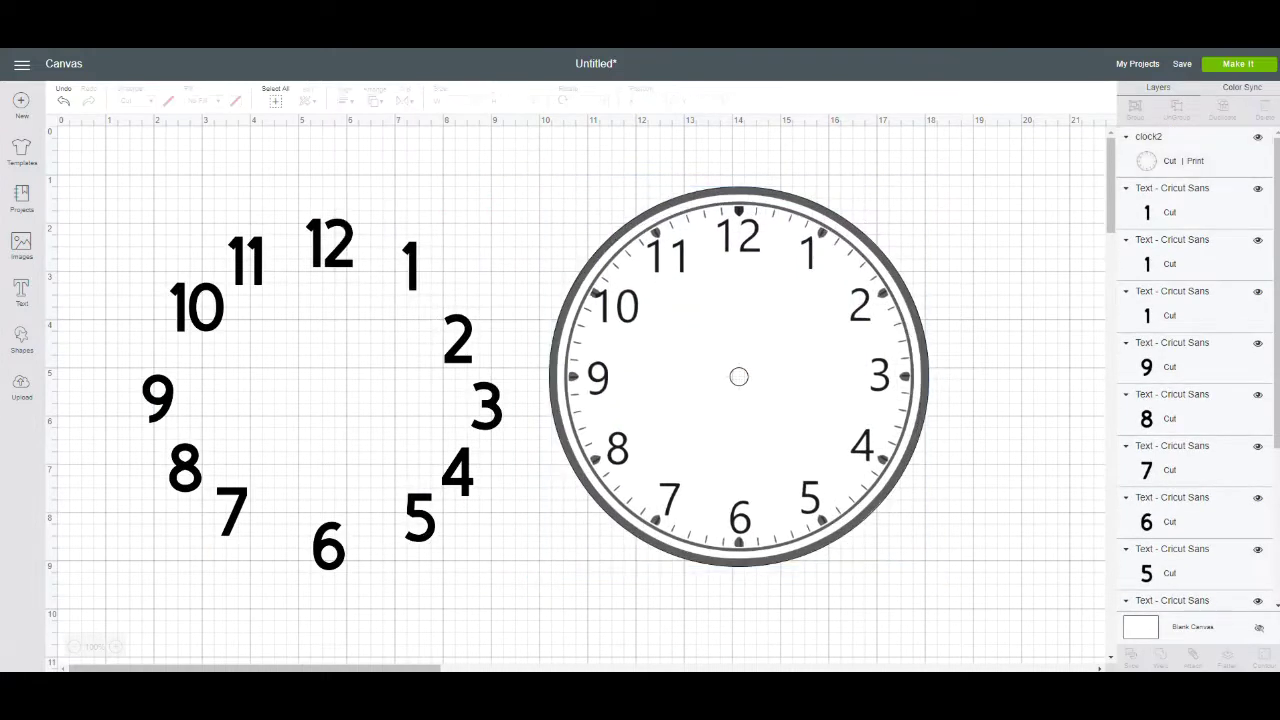
# Move the bold numerals 12, 1, 2, 3 and 4 over the matching numbers on the clock face image.
pyautogui.moveTo(330, 243); pyautogui.dragTo(741, 230)
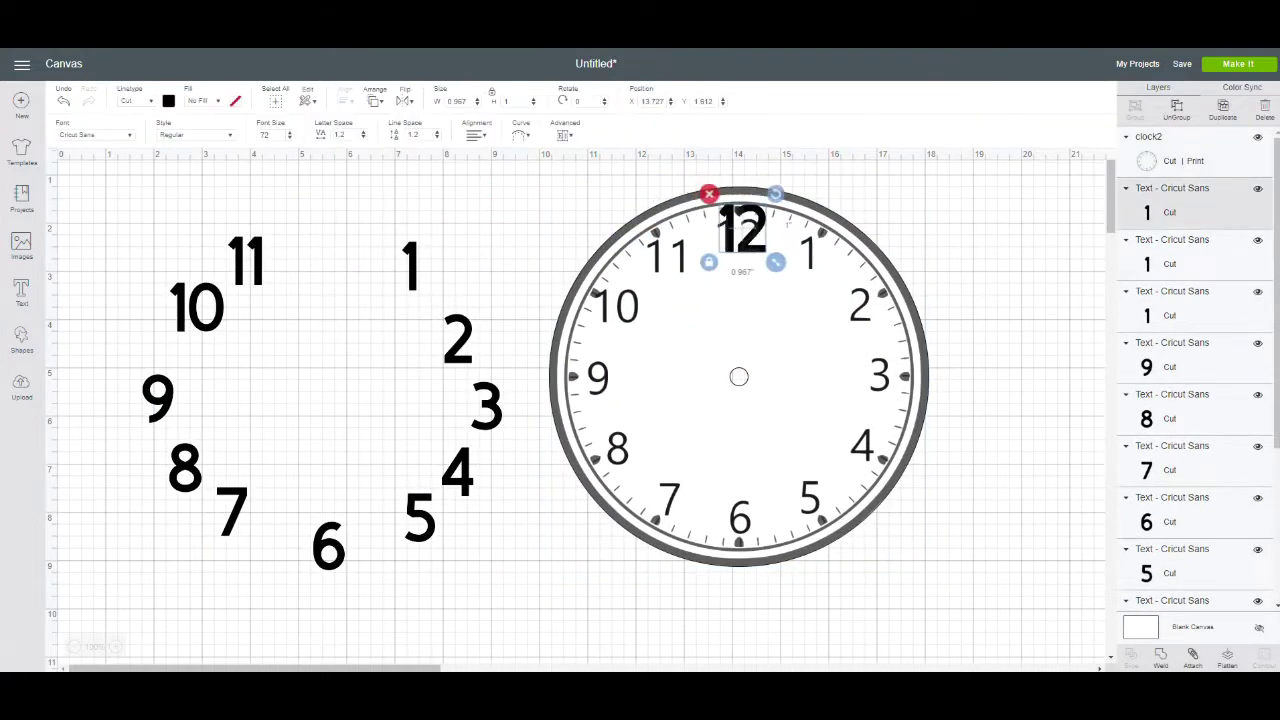
pyautogui.moveTo(410, 265); pyautogui.dragTo(813, 245)
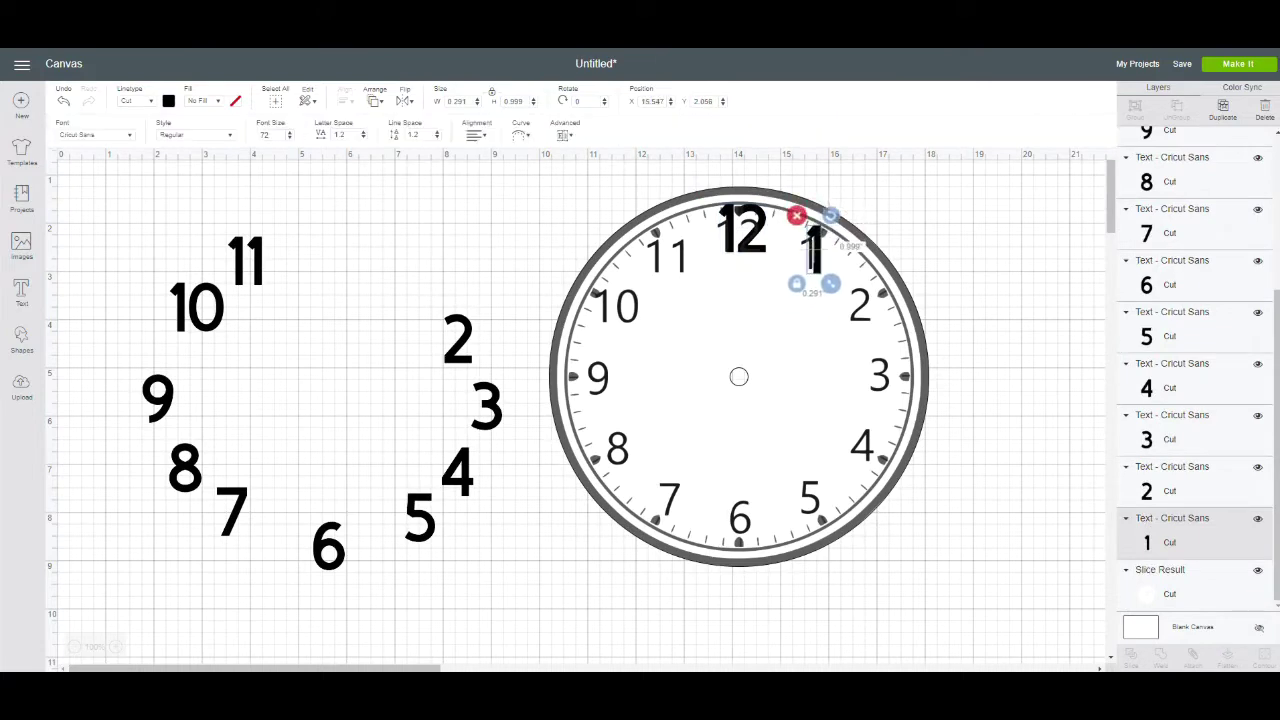
pyautogui.moveTo(457, 340); pyautogui.dragTo(866, 294)
pyautogui.moveTo(486, 405); pyautogui.dragTo(893, 378)
pyautogui.moveTo(457, 470); pyautogui.dragTo(872, 449)
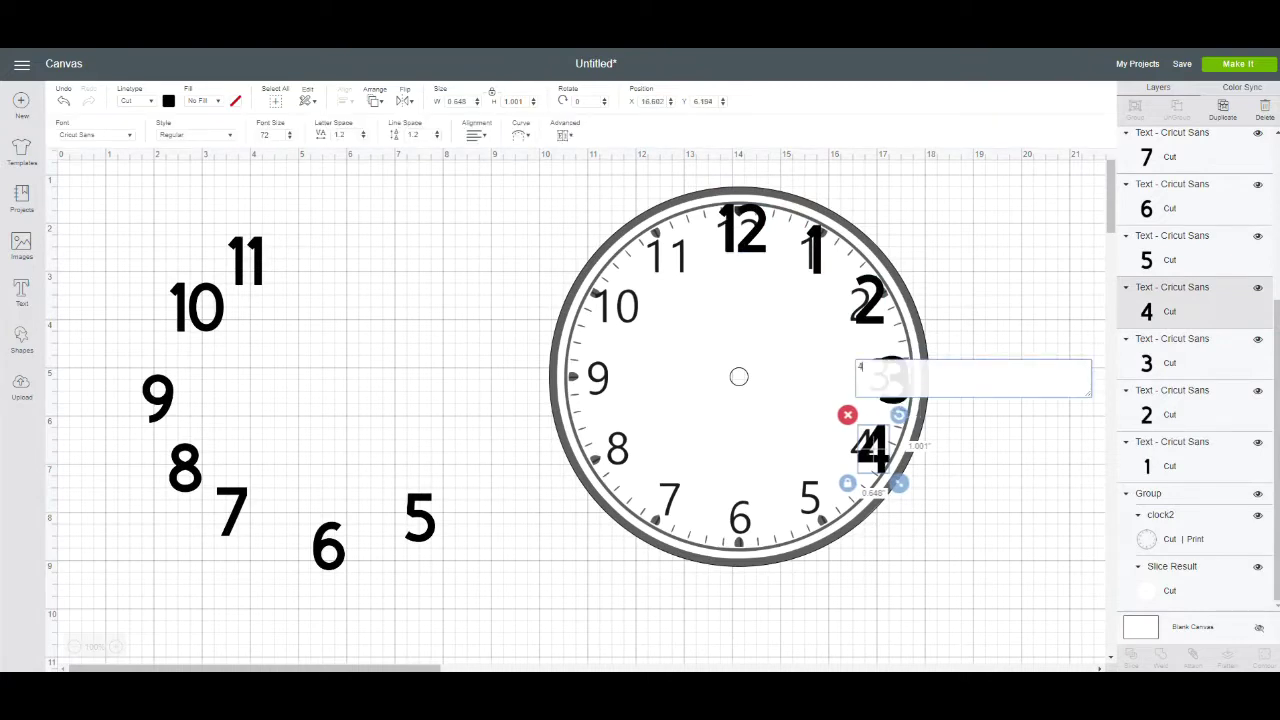
# Move the bold numerals 5 through 11 over the matching numbers on the clock face image.
pyautogui.moveTo(420, 518); pyautogui.dragTo(815, 504)
pyautogui.moveTo(328, 545); pyautogui.dragTo(737, 522)
pyautogui.moveTo(232, 511); pyautogui.dragTo(667, 505)
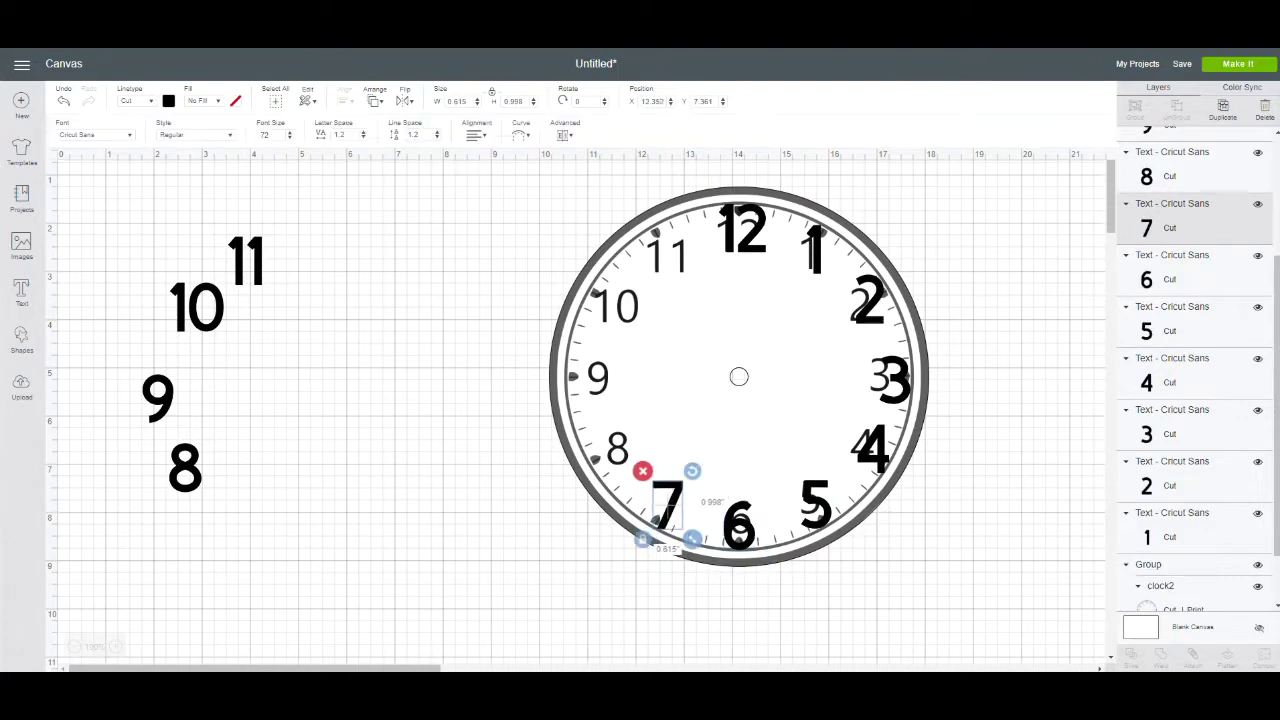
pyautogui.moveTo(185, 466); pyautogui.dragTo(610, 455)
pyautogui.moveTo(157, 397); pyautogui.dragTo(582, 375)
pyautogui.moveTo(197, 306); pyautogui.dragTo(620, 301)
pyautogui.moveTo(246, 261); pyautogui.dragTo(665, 250)
pyautogui.doubleClick(665, 250)
pyautogui.click(480, 260)
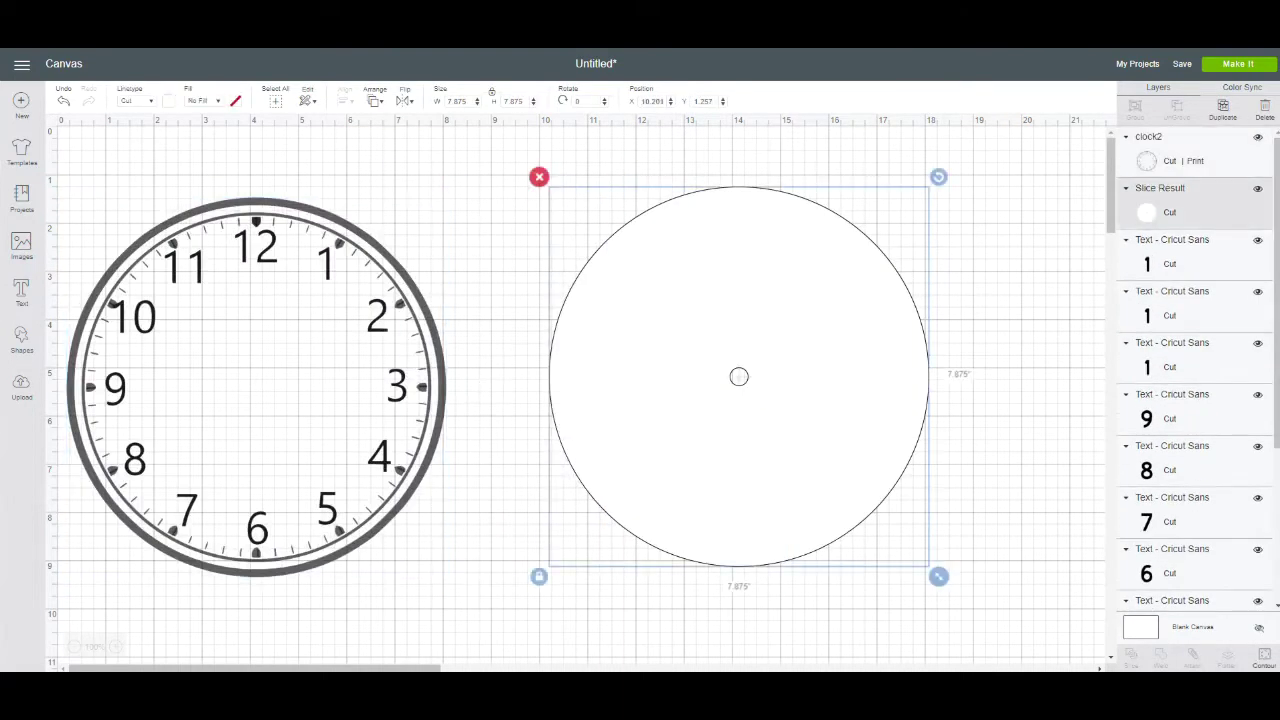
# Send the blank disc behind the bold numerals and hide the clock2 template image.
pyautogui.click(374, 101)
pyautogui.click(400, 126)
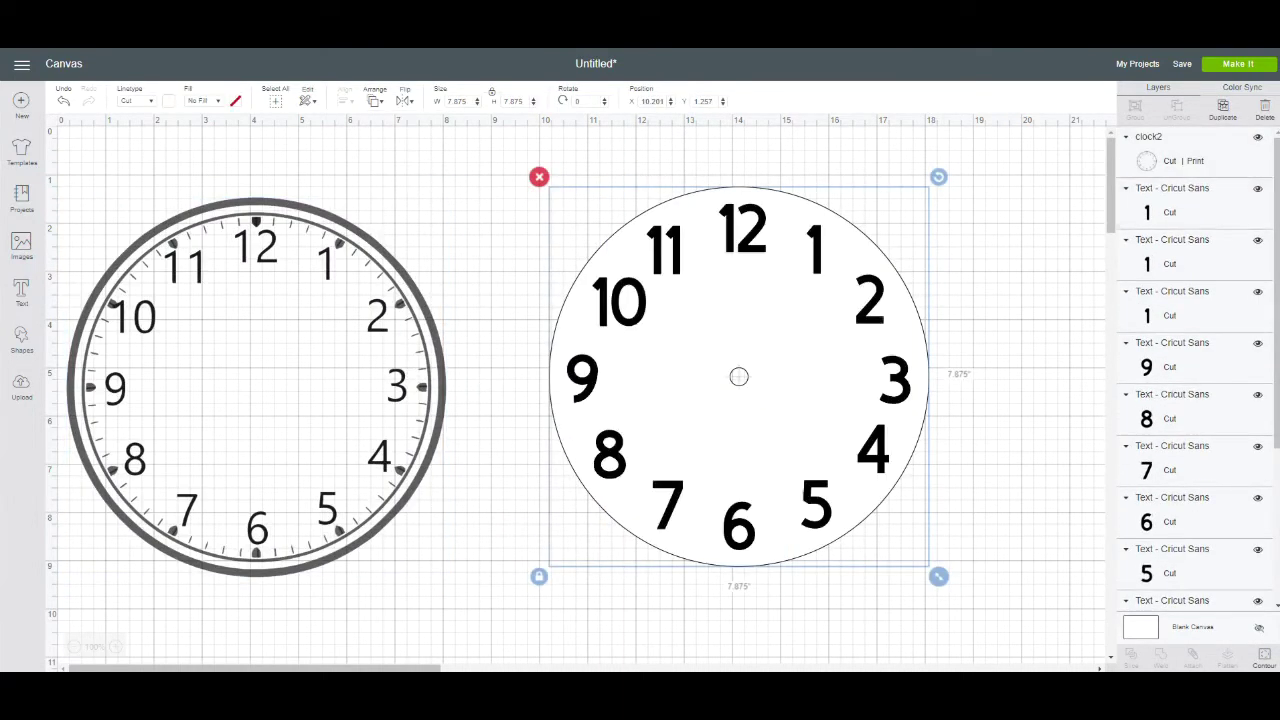
pyautogui.click(256, 387)
pyautogui.click(1258, 137)
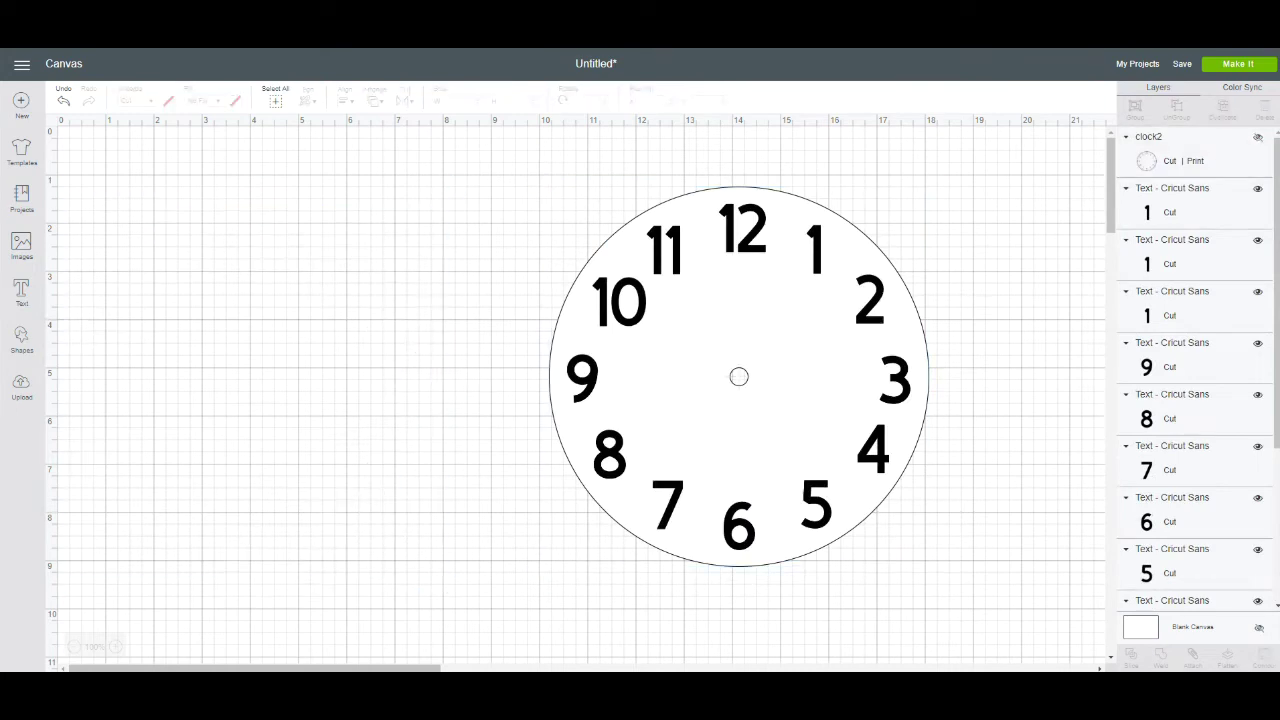
# Add the text "NOW" and place it on the clock disc above the centre hole.
pyautogui.click(21, 388)
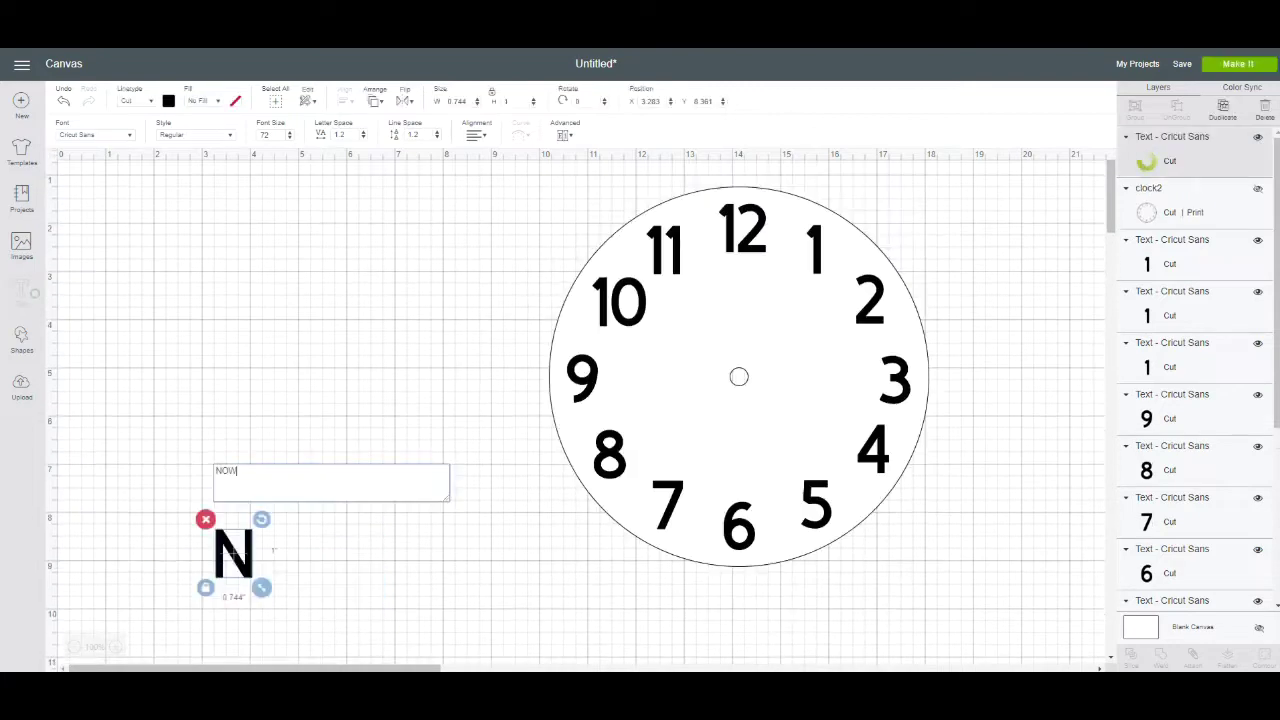
pyautogui.moveTo(294, 552); pyautogui.dragTo(748, 316)
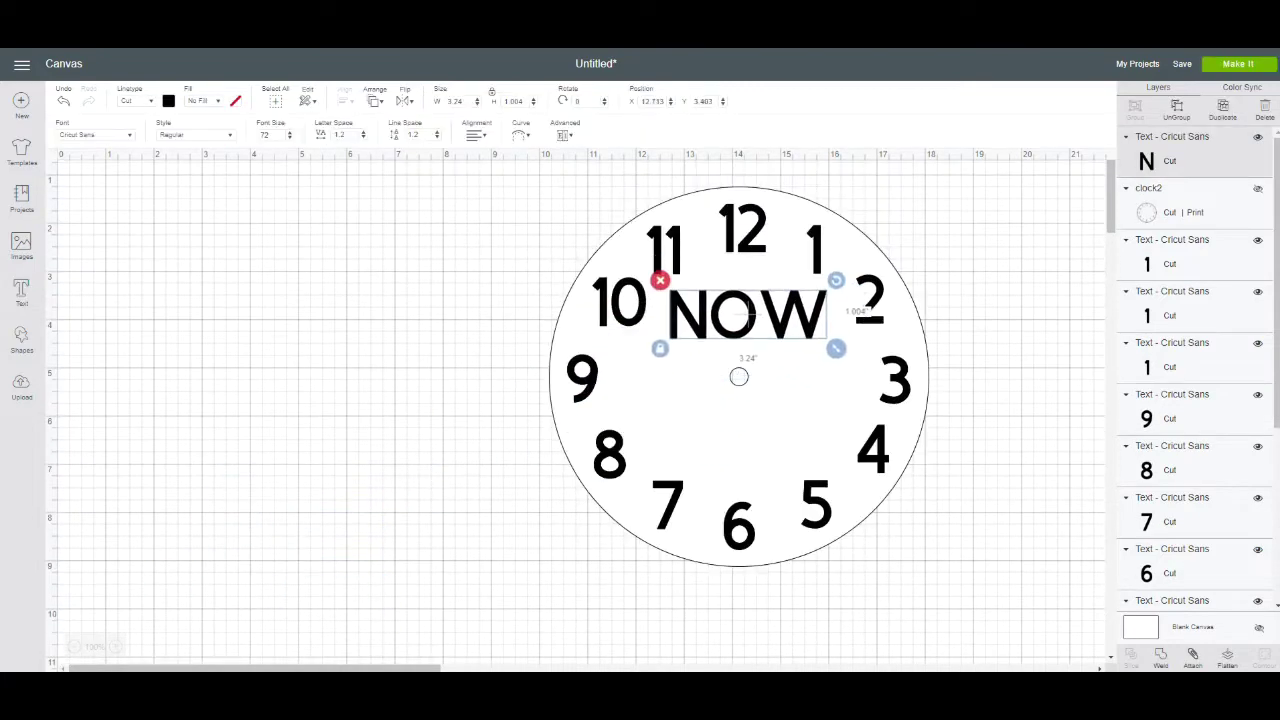
# Add the text "is the time!" with "time!" on a second line and place it beside the clock disc.
pyautogui.click(21, 292)
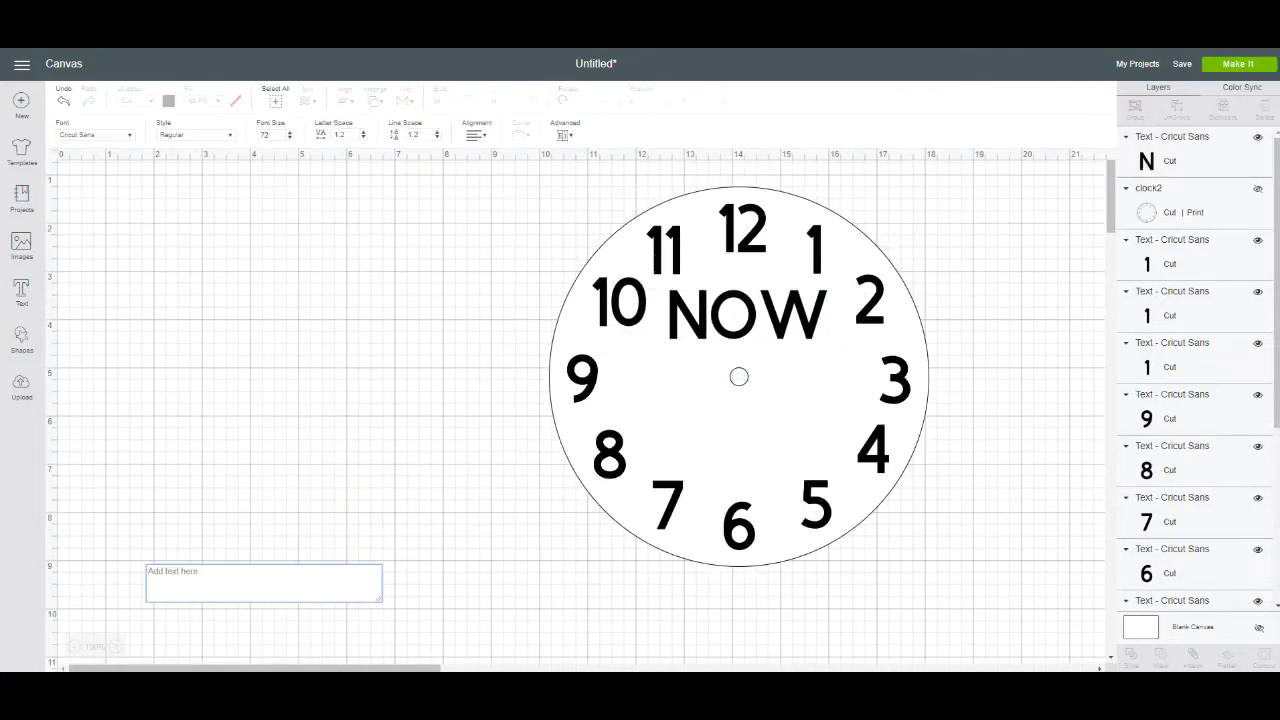
pyautogui.write('is the time')
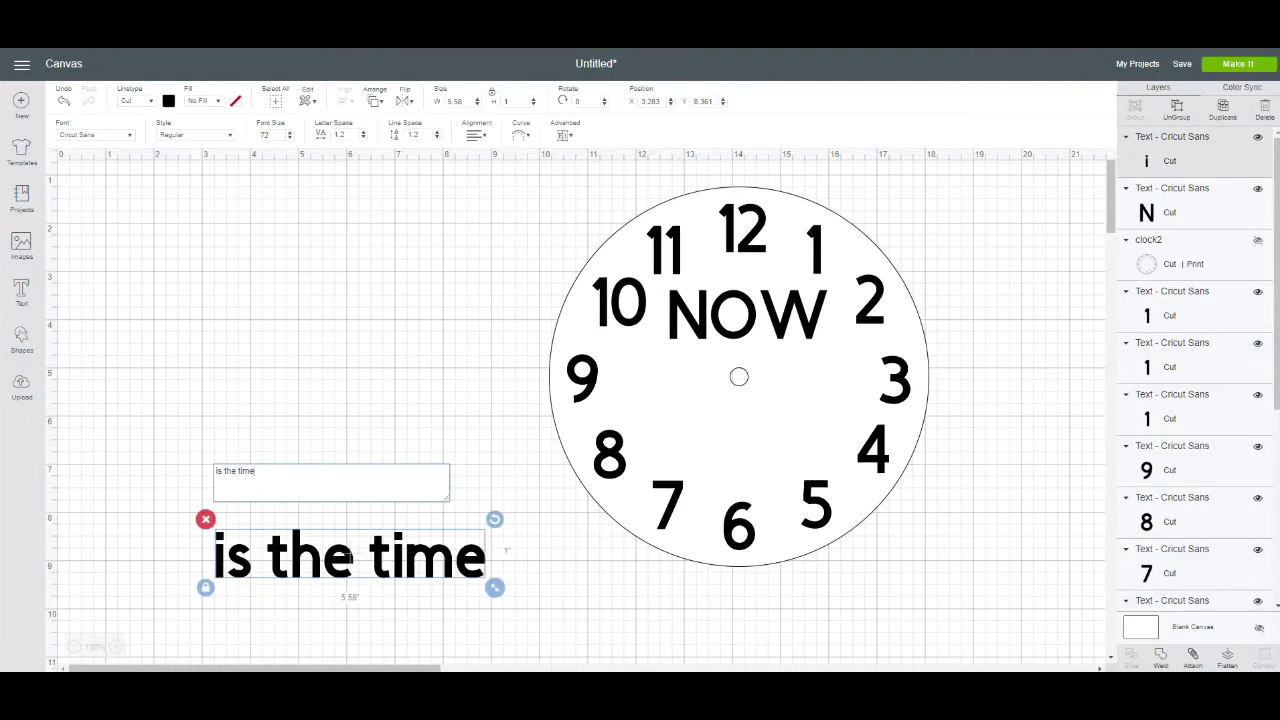
pyautogui.click(349, 556)
pyautogui.doubleClick(349, 556)
pyautogui.click(239, 471)
pyautogui.press('Return')
pyautogui.press('Delete')
pyautogui.click(430, 420)
pyautogui.click(284, 590)
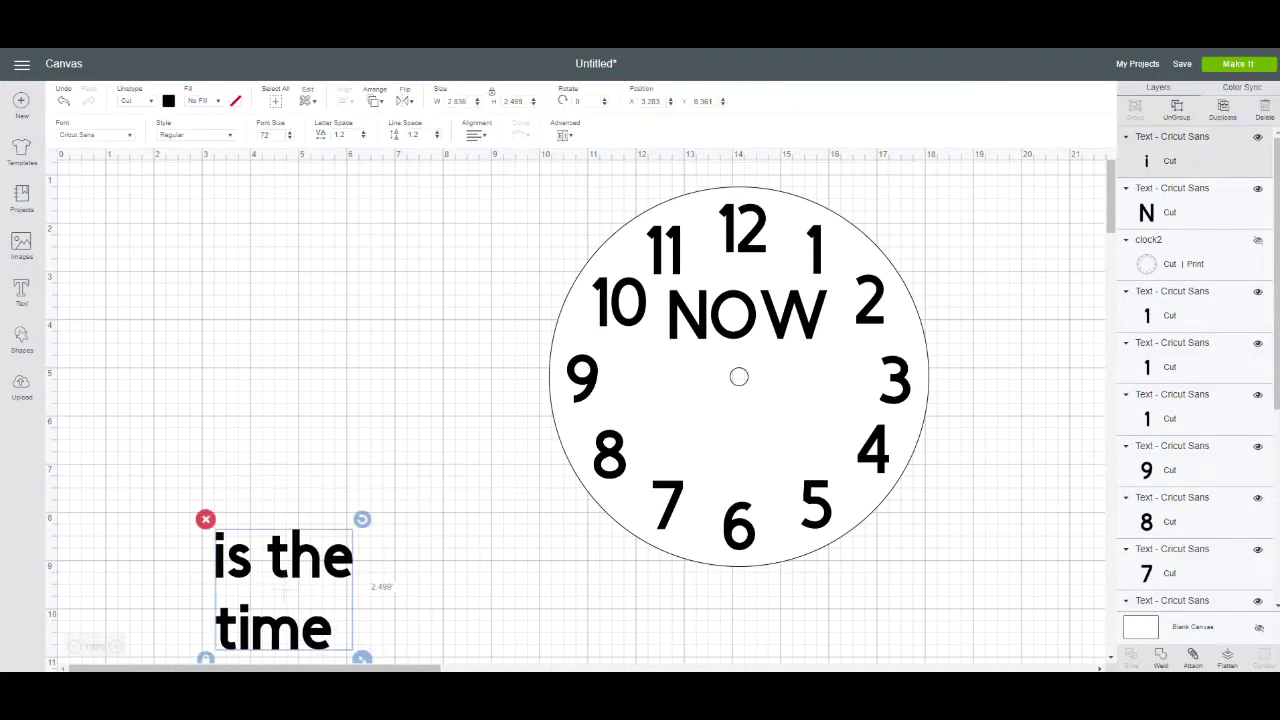
pyautogui.doubleClick(284, 591)
pyautogui.moveTo(284, 591); pyautogui.dragTo(319, 431)
# Change the font of the "NOW" text to Haettenschweiler.
pyautogui.click(746, 316)
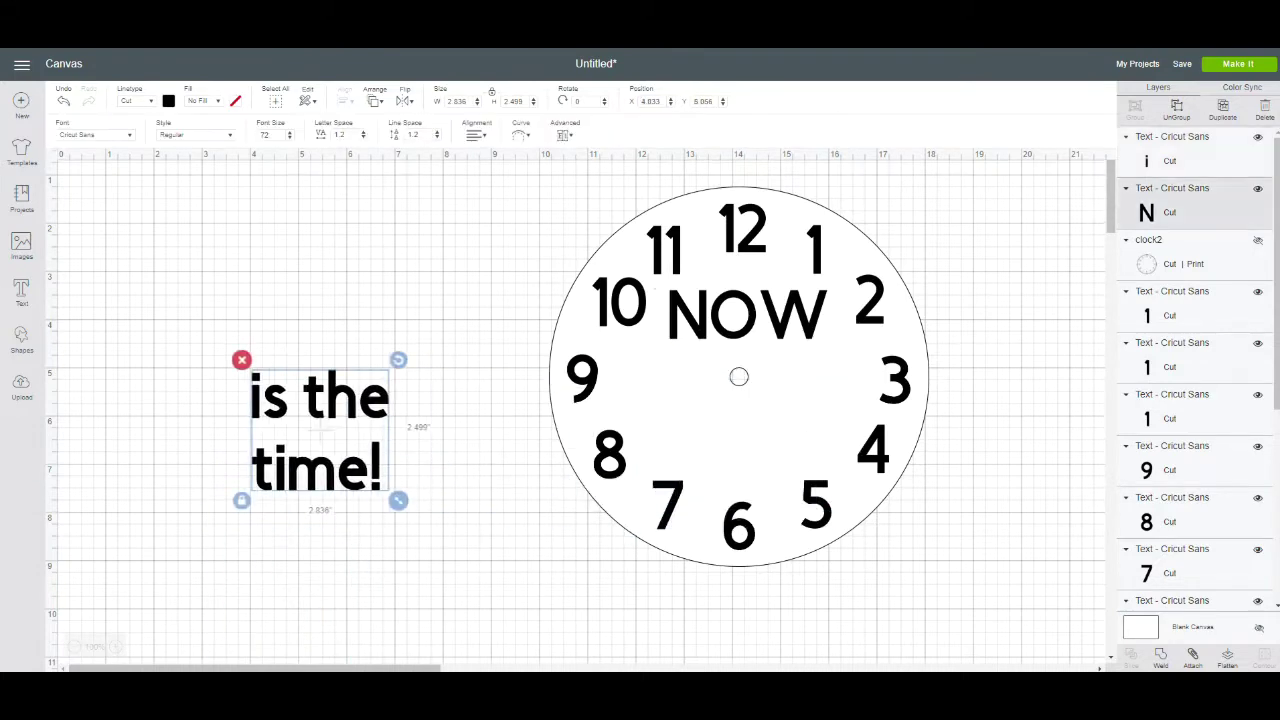
pyautogui.click(95, 135)
pyautogui.scroll(-4, 580, 262)
pyautogui.scroll(-10, 580, 260)
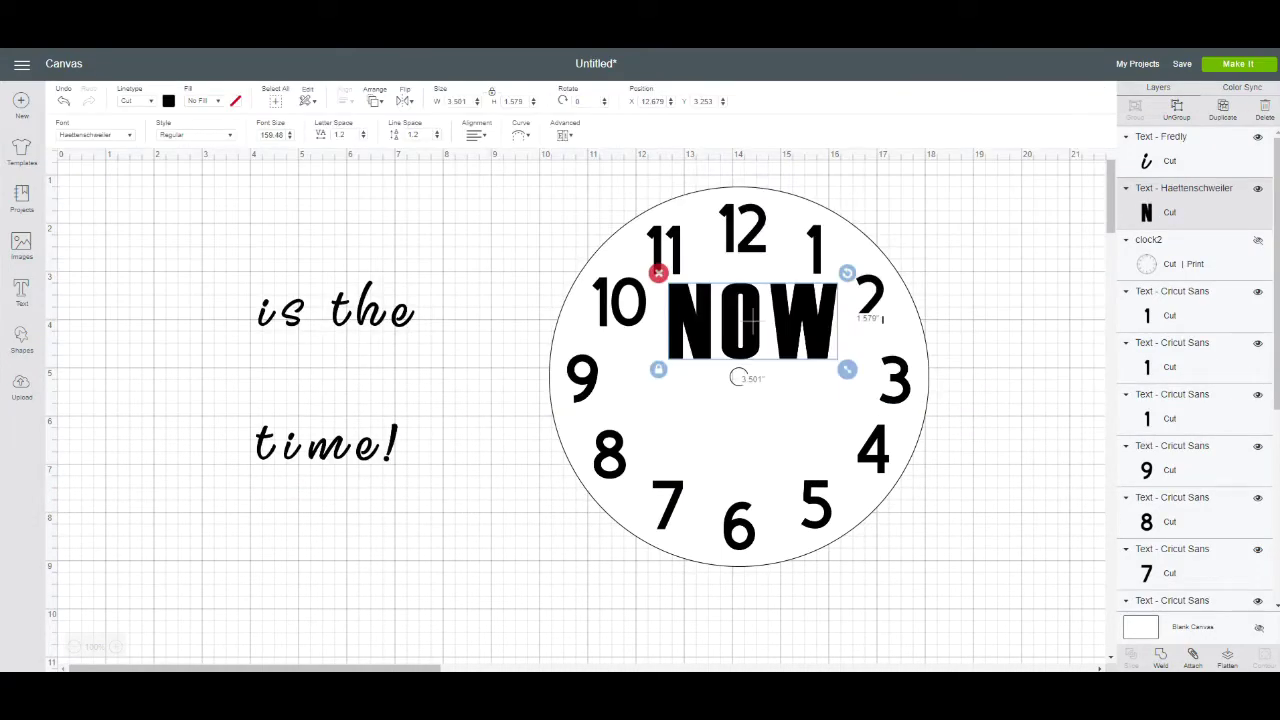
# Reduce the line spacing of the "is the time!" text to about -20 so its two lines sit close together.
pyautogui.click(335, 370)
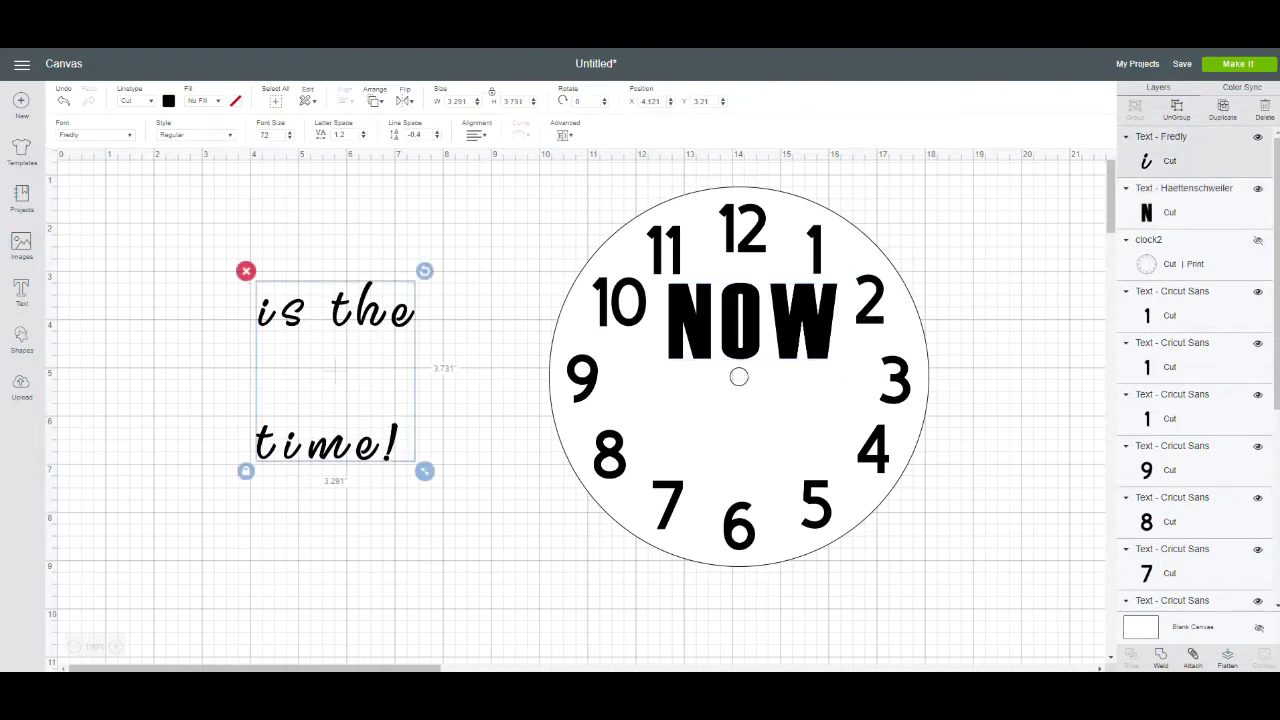
pyautogui.click(437, 137)
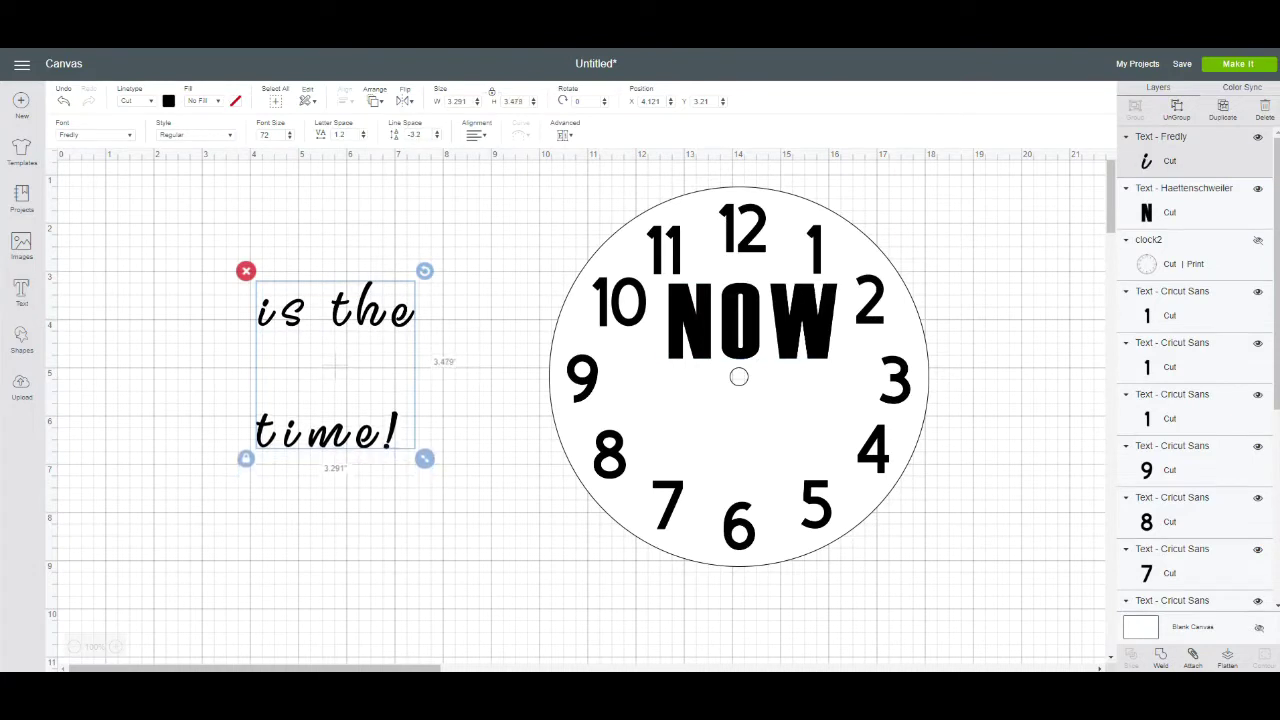
pyautogui.press('Down')
pyautogui.press('Down')
pyautogui.press('Down')
pyautogui.press('Down')
pyautogui.press('Down')
pyautogui.press('Down')
pyautogui.press('Down')
pyautogui.press('Down')
pyautogui.press('Down')
pyautogui.press('Down')
pyautogui.press('Down')
pyautogui.press('Down')
pyautogui.press('Down')
pyautogui.press('Down')
pyautogui.press('Down')
pyautogui.press('Down')
pyautogui.press('Down')
pyautogui.press('Down')
pyautogui.press('Down')
pyautogui.press('Down')
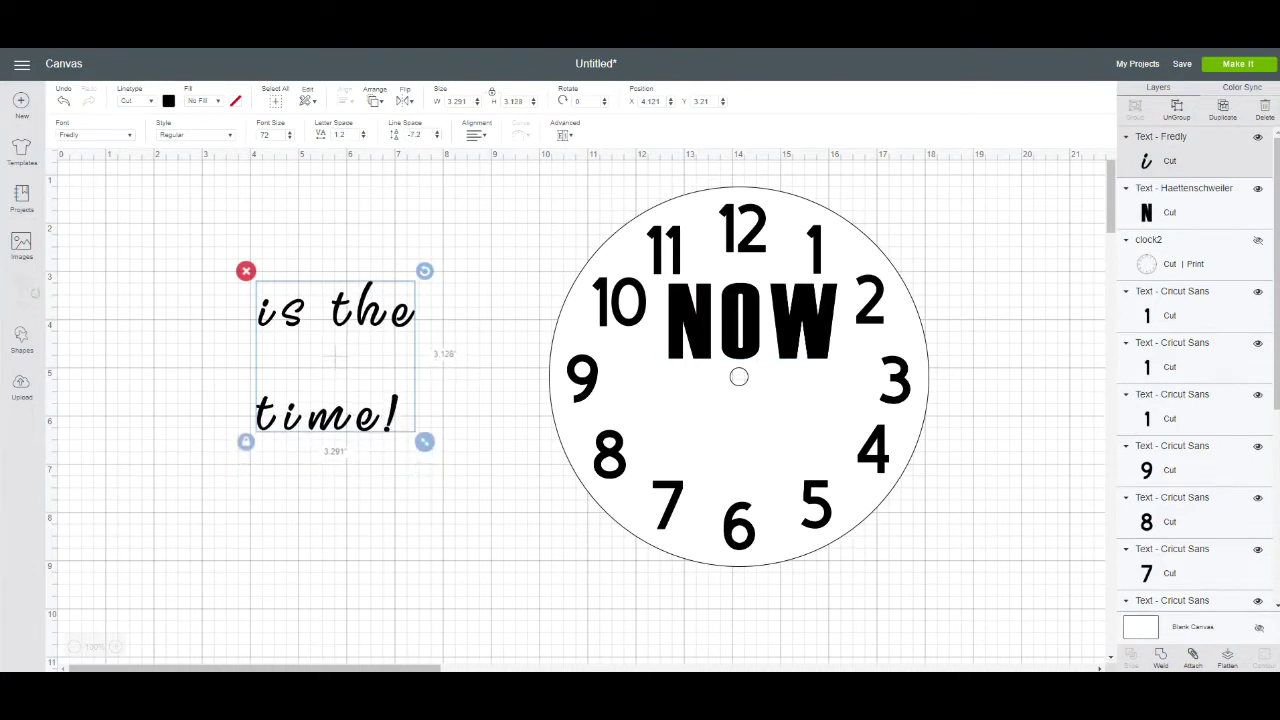
pyautogui.press('Down')
pyautogui.press('Down')
pyautogui.press('Down')
pyautogui.press('Down')
pyautogui.press('Down')
pyautogui.press('Down')
pyautogui.press('Down')
pyautogui.press('Down')
pyautogui.press('Down')
pyautogui.press('Down')
pyautogui.press('Down')
pyautogui.press('Down')
pyautogui.press('Down')
pyautogui.press('Down')
pyautogui.press('Down')
pyautogui.press('Down')
pyautogui.press('Down')
pyautogui.press('Down')
pyautogui.press('Down')
pyautogui.press('Down')
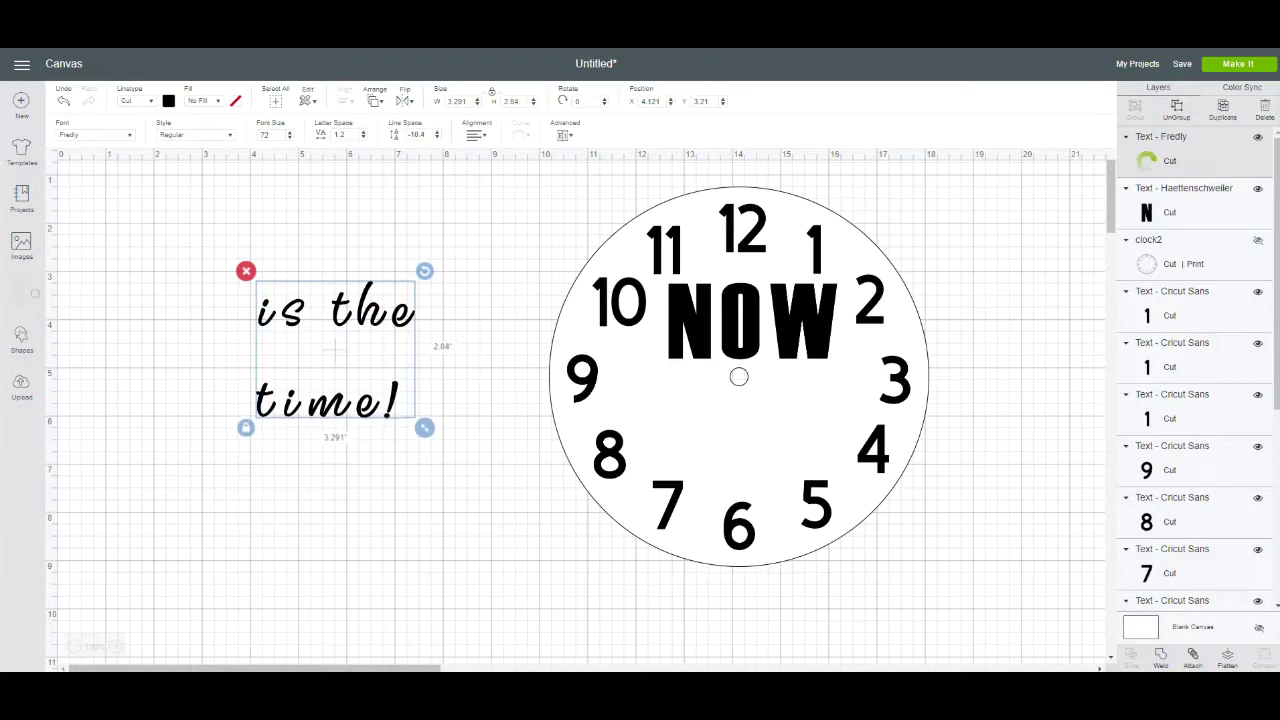
pyautogui.press('Down')
pyautogui.press('Down')
pyautogui.press('Down')
pyautogui.press('Down')
pyautogui.press('Down')
pyautogui.press('Down')
pyautogui.press('Down')
pyautogui.press('Down')
pyautogui.press('Down')
pyautogui.press('Down')
pyautogui.press('Down')
pyautogui.press('Down')
pyautogui.press('Down')
pyautogui.press('Down')
pyautogui.press('Down')
pyautogui.press('Down')
pyautogui.press('Down')
pyautogui.press('Down')
pyautogui.press('Down')
pyautogui.press('Down')
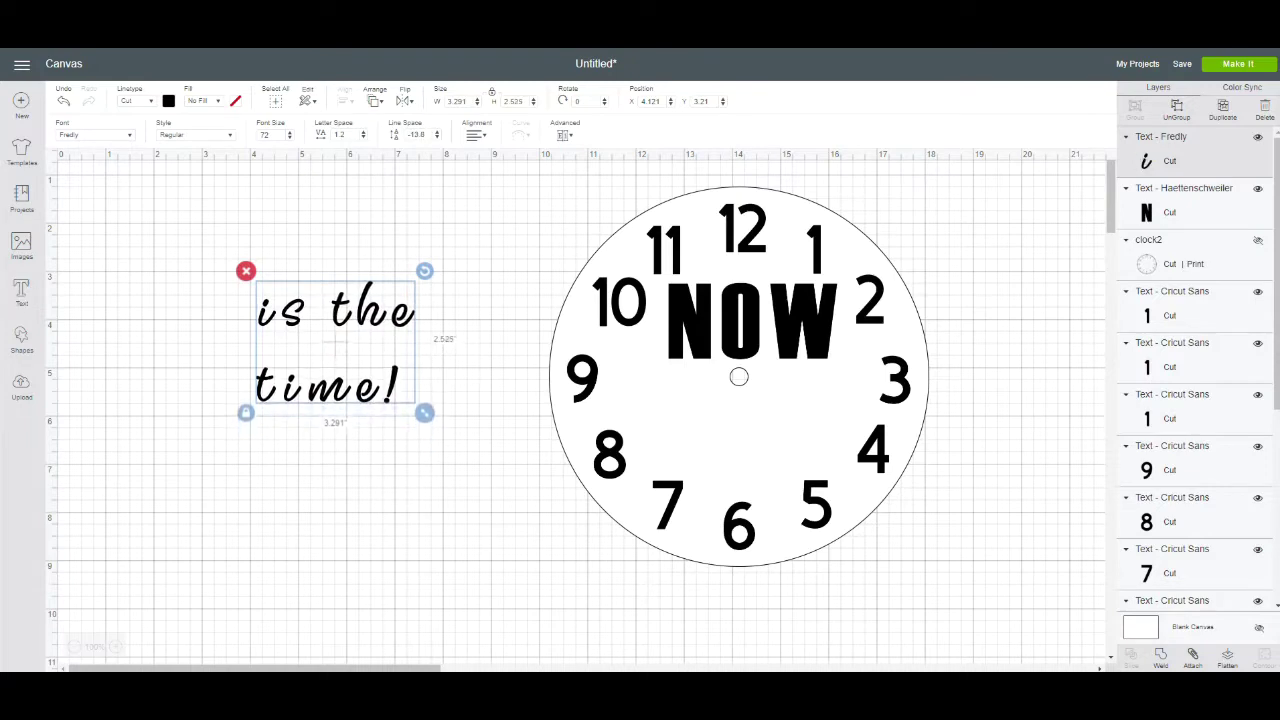
pyautogui.press('Down')
pyautogui.press('Down')
pyautogui.press('Down')
pyautogui.press('Down')
pyautogui.press('Down')
pyautogui.press('Down')
pyautogui.press('Down')
pyautogui.press('Down')
pyautogui.press('Down')
pyautogui.press('Down')
pyautogui.press('Down')
pyautogui.press('Down')
pyautogui.press('Down')
pyautogui.press('Down')
pyautogui.press('Down')
pyautogui.press('Down')
pyautogui.press('Down')
pyautogui.press('Down')
pyautogui.press('Down')
pyautogui.press('Down')
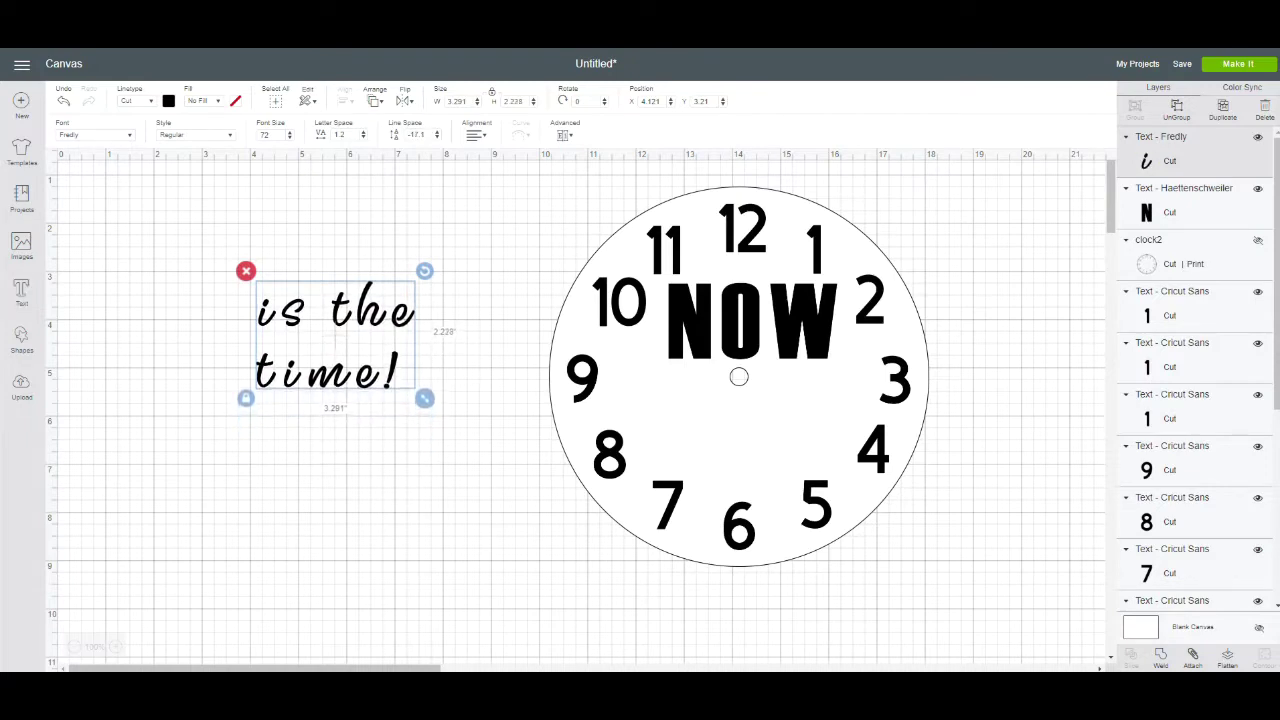
pyautogui.press('Down')
pyautogui.press('Down')
pyautogui.press('Down')
pyautogui.press('Down')
pyautogui.press('Down')
pyautogui.press('Down')
pyautogui.press('Down')
pyautogui.press('Down')
pyautogui.press('Down')
pyautogui.press('Down')
pyautogui.press('Down')
pyautogui.press('Down')
pyautogui.press('Down')
pyautogui.press('Down')
pyautogui.press('Down')
pyautogui.press('Down')
pyautogui.press('Down')
pyautogui.press('Down')
pyautogui.press('Down')
pyautogui.press('Down')
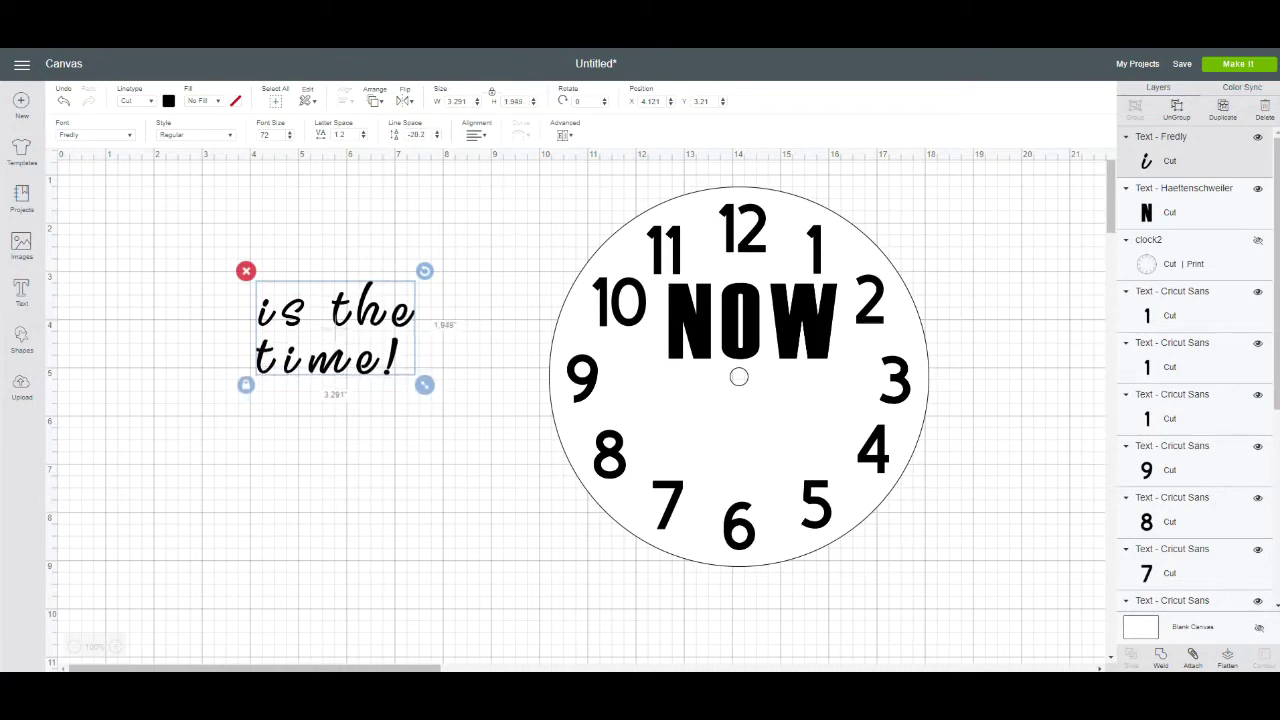
# Ungroup the "is the time!" text into separate lines and tighten the letter spacing of the "is the" line.
pyautogui.click(565, 134)
pyautogui.click(590, 171)
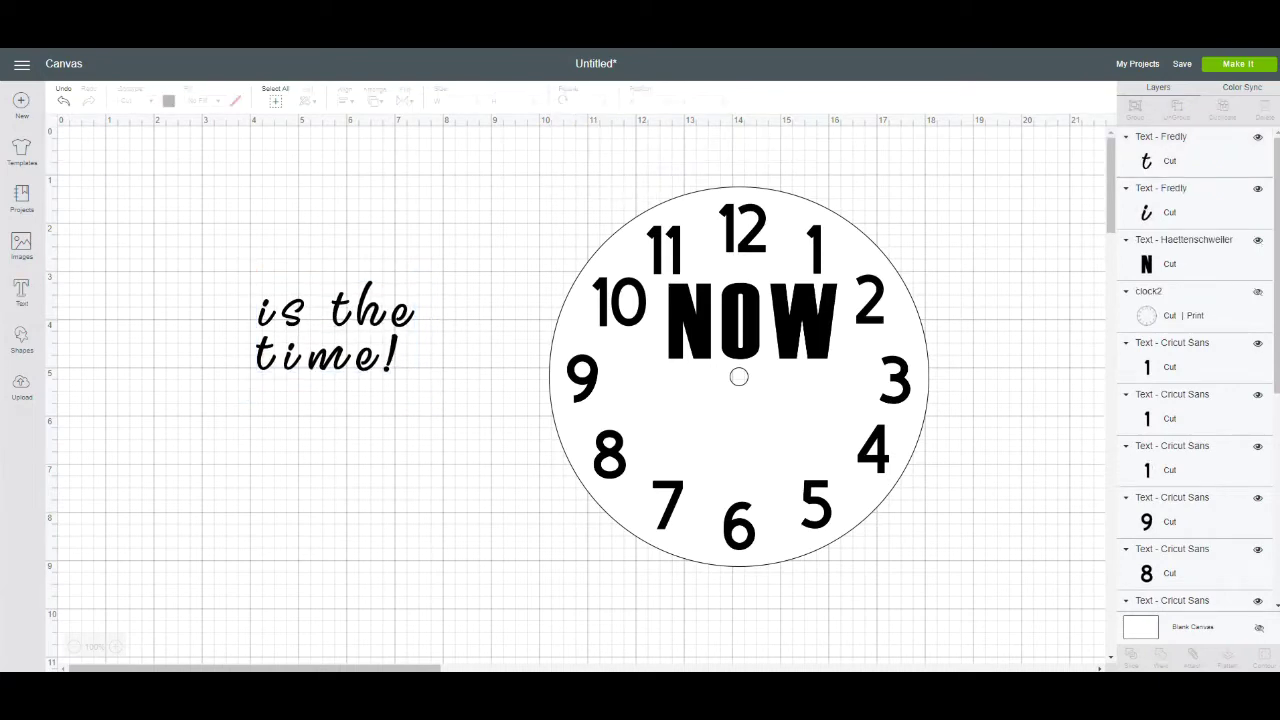
pyautogui.click(335, 312)
pyautogui.click(565, 134)
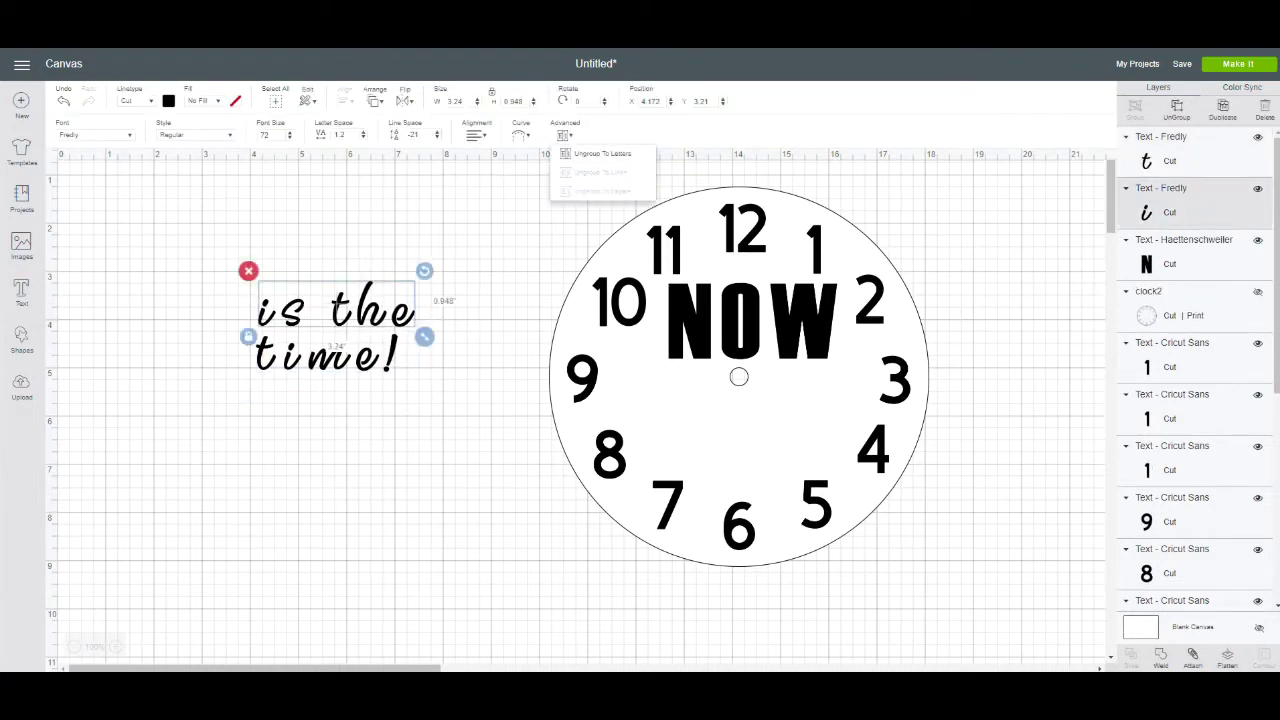
pyautogui.click(602, 153)
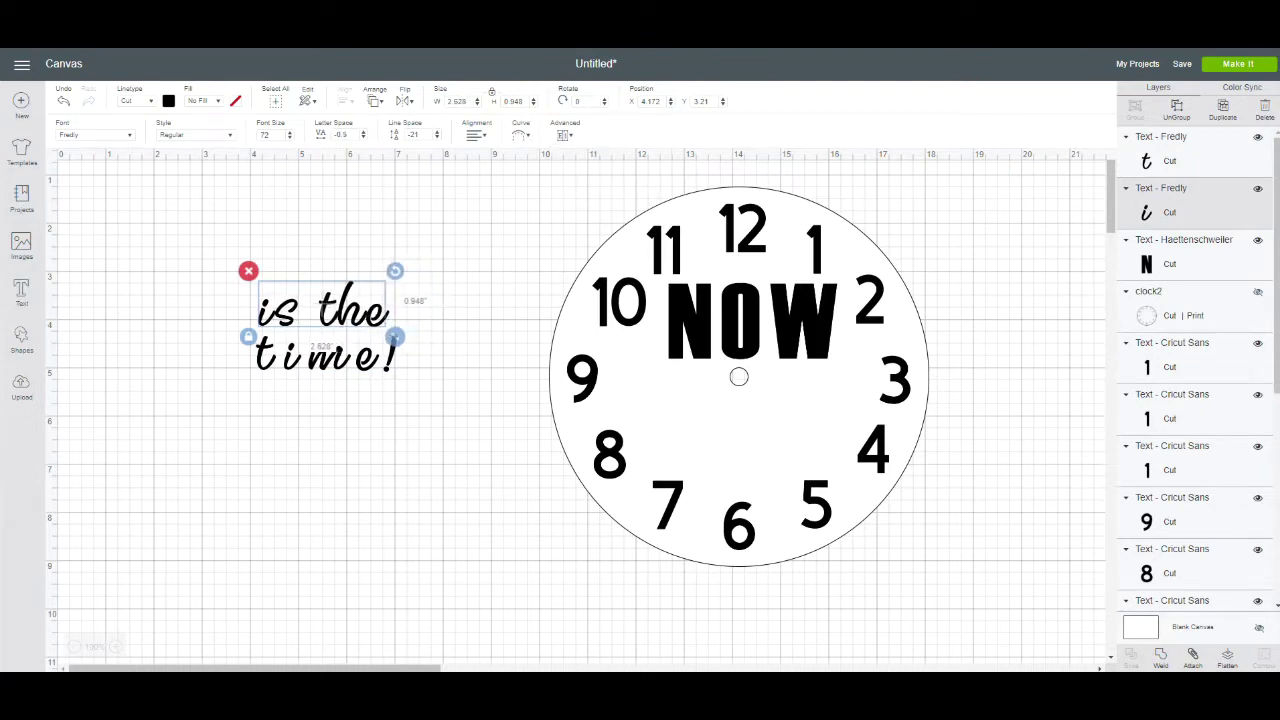
# Set the letter spacing of the "time!" line to -1.3.
pyautogui.click(326, 357)
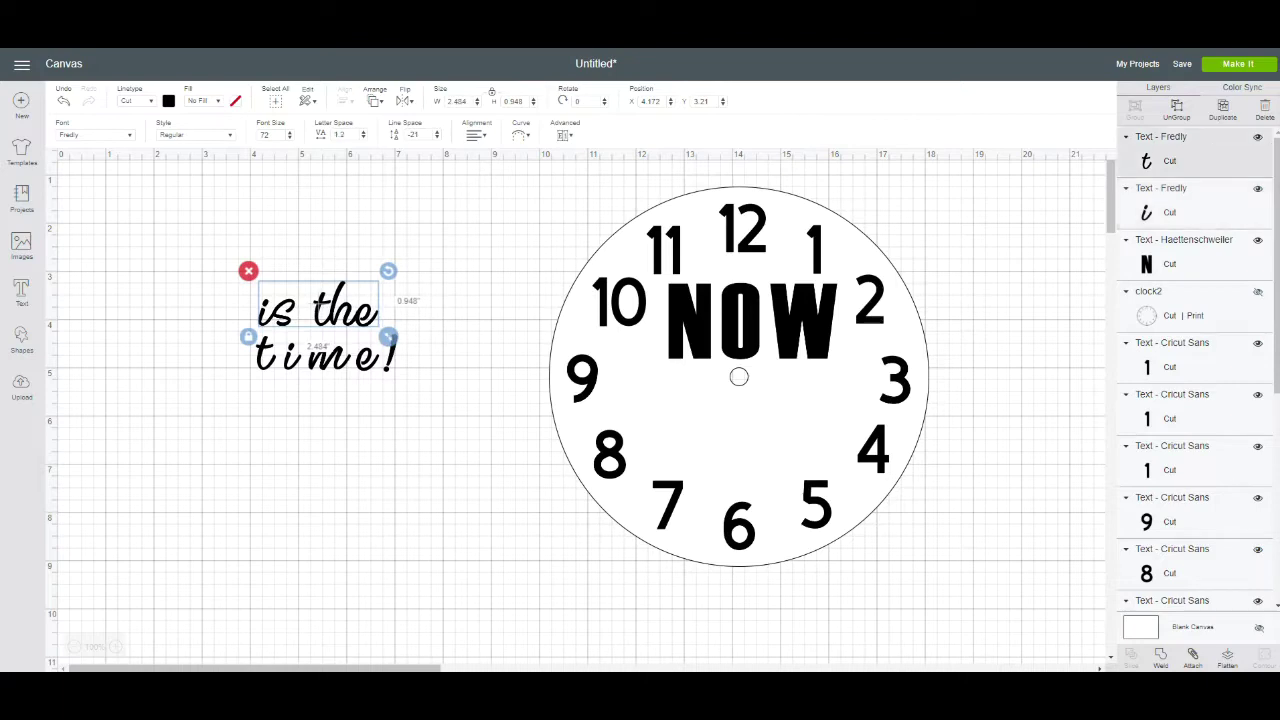
pyautogui.click(363, 138)
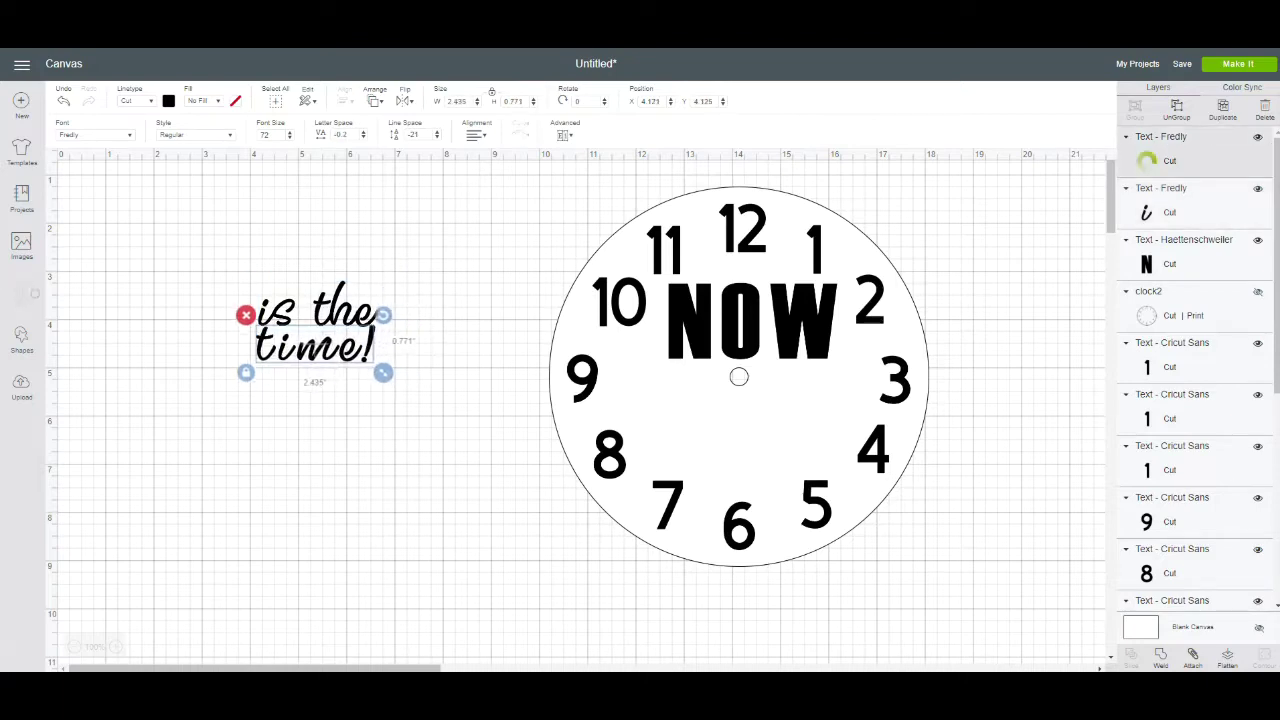
pyautogui.write('.2')
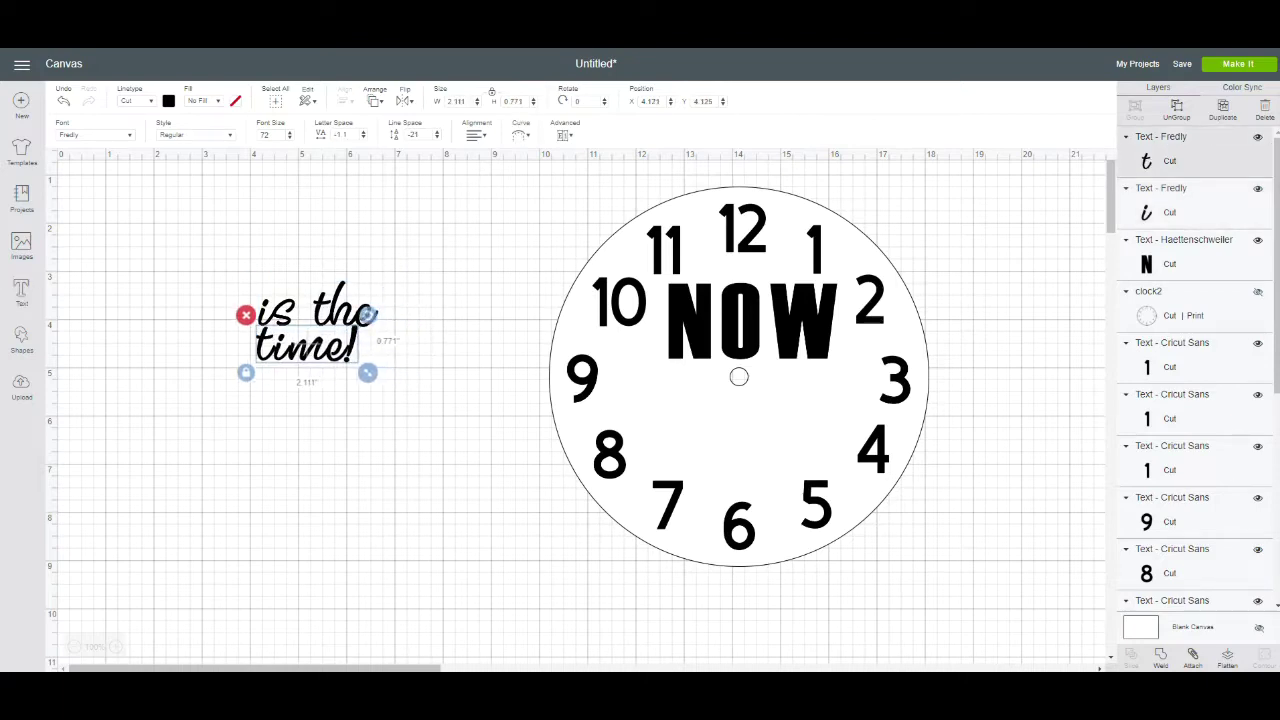
pyautogui.press('Down')
pyautogui.press('Down')
pyautogui.press('Down')
pyautogui.press('Down')
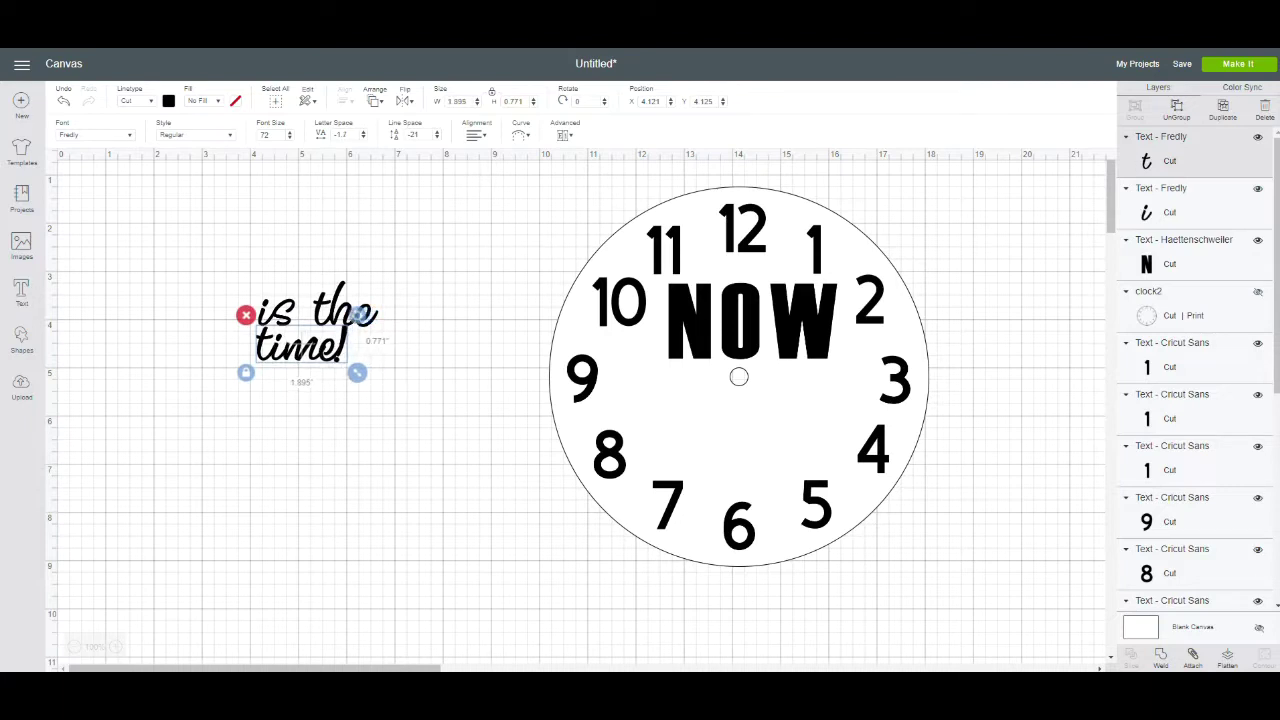
pyautogui.click(363, 132)
pyautogui.click(363, 132)
pyautogui.click(363, 132)
pyautogui.click(363, 132)
# Ungroup the "time!" line into individual letters and nudge its "i" horizontally.
pyautogui.click(565, 135)
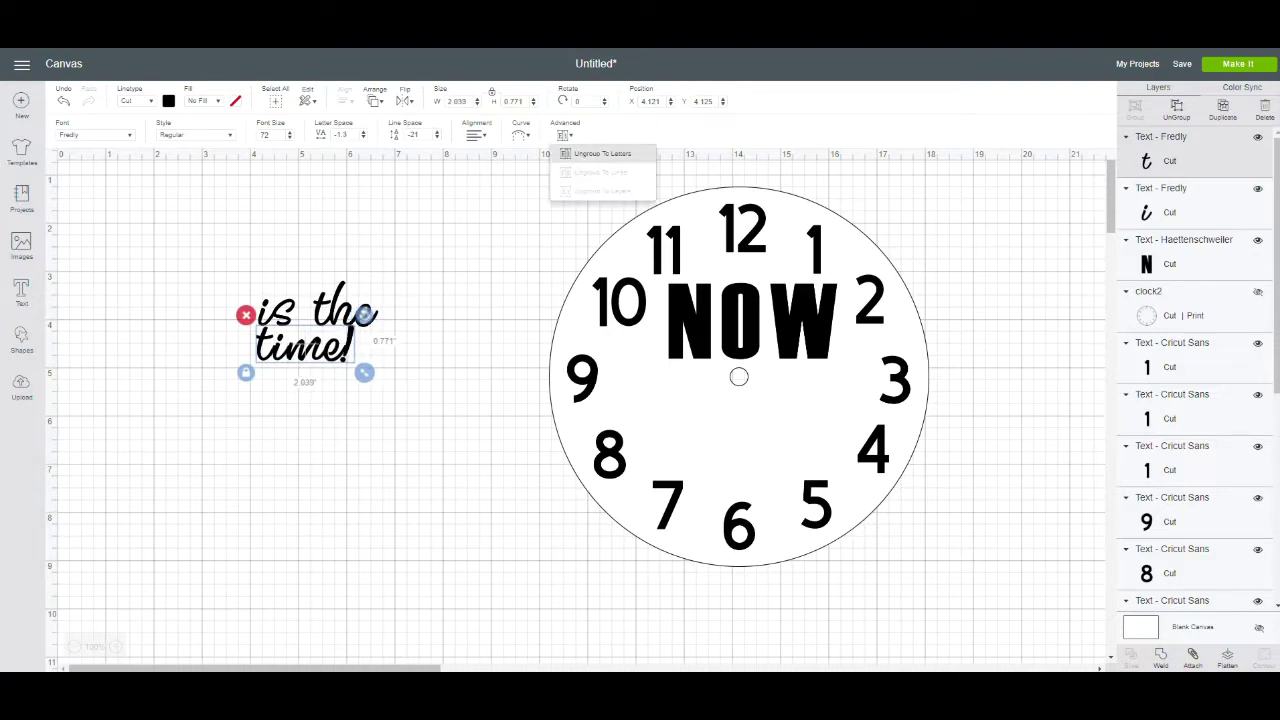
pyautogui.click(602, 153)
pyautogui.click(281, 349)
pyautogui.press('Right')
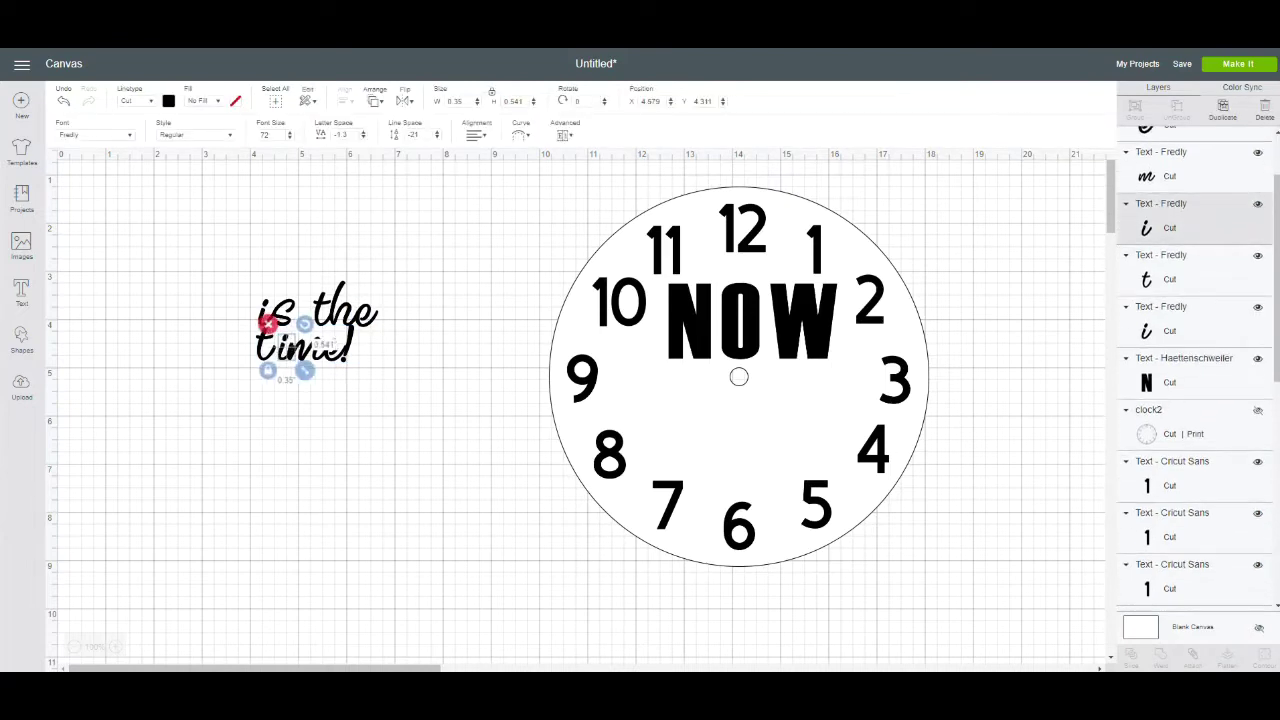
pyautogui.press('Left')
# Shift the "t" and "i" of "time!" so the script letters join, and move the exclamation mark slightly away from the "e".
pyautogui.click(116, 647)
pyautogui.click(116, 647)
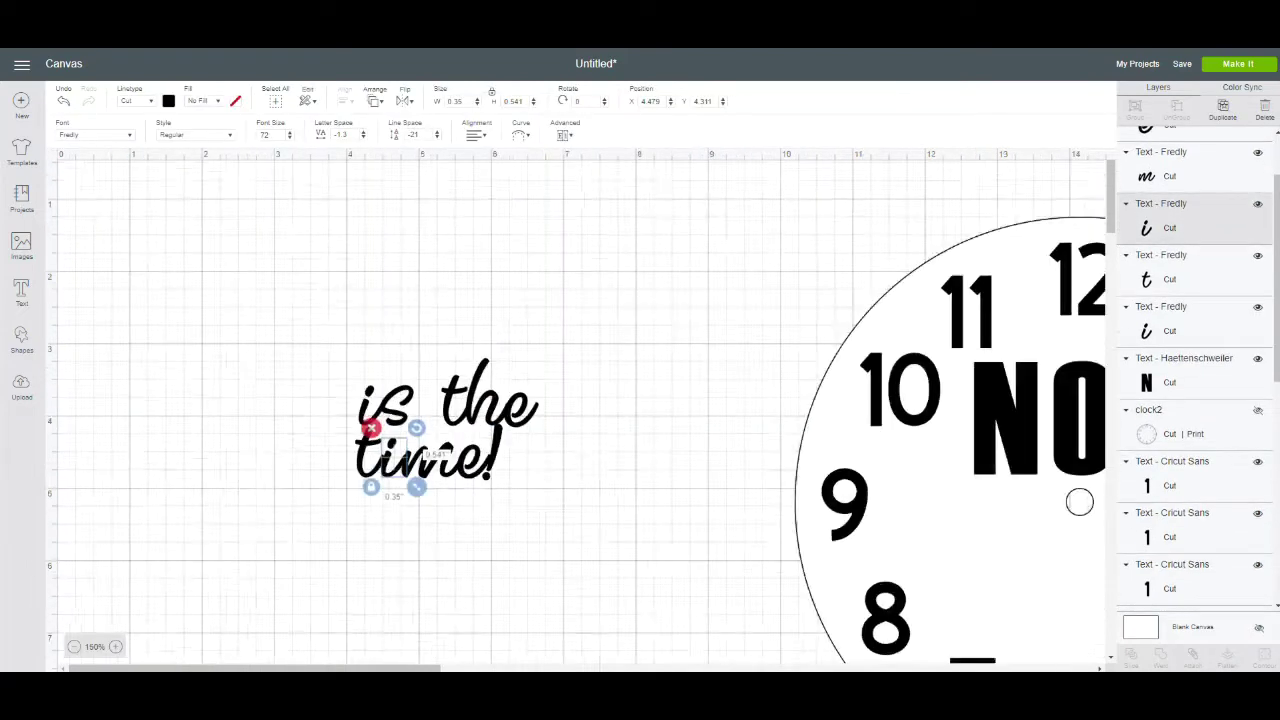
pyautogui.click(116, 647)
pyautogui.scroll(-2, 580, 410)
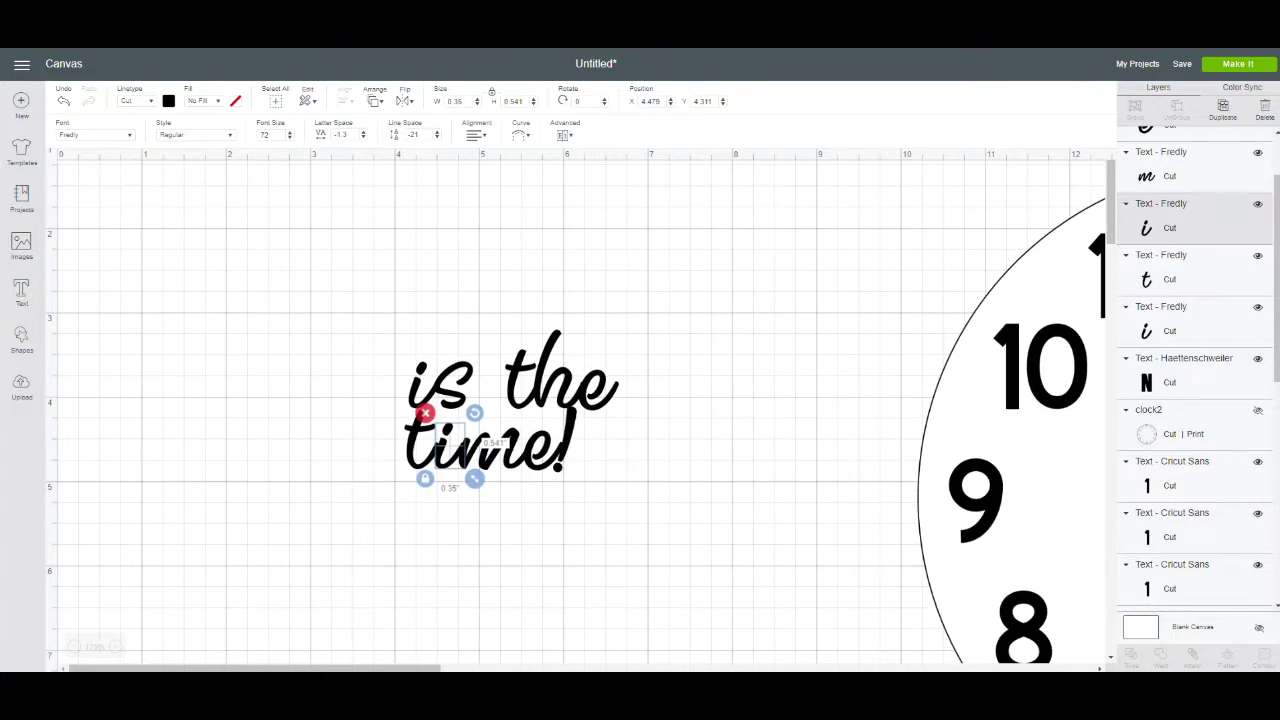
pyautogui.moveTo(449, 448); pyautogui.dragTo(451, 448)
pyautogui.moveTo(420, 444); pyautogui.dragTo(426, 444)
pyautogui.click(440, 540)
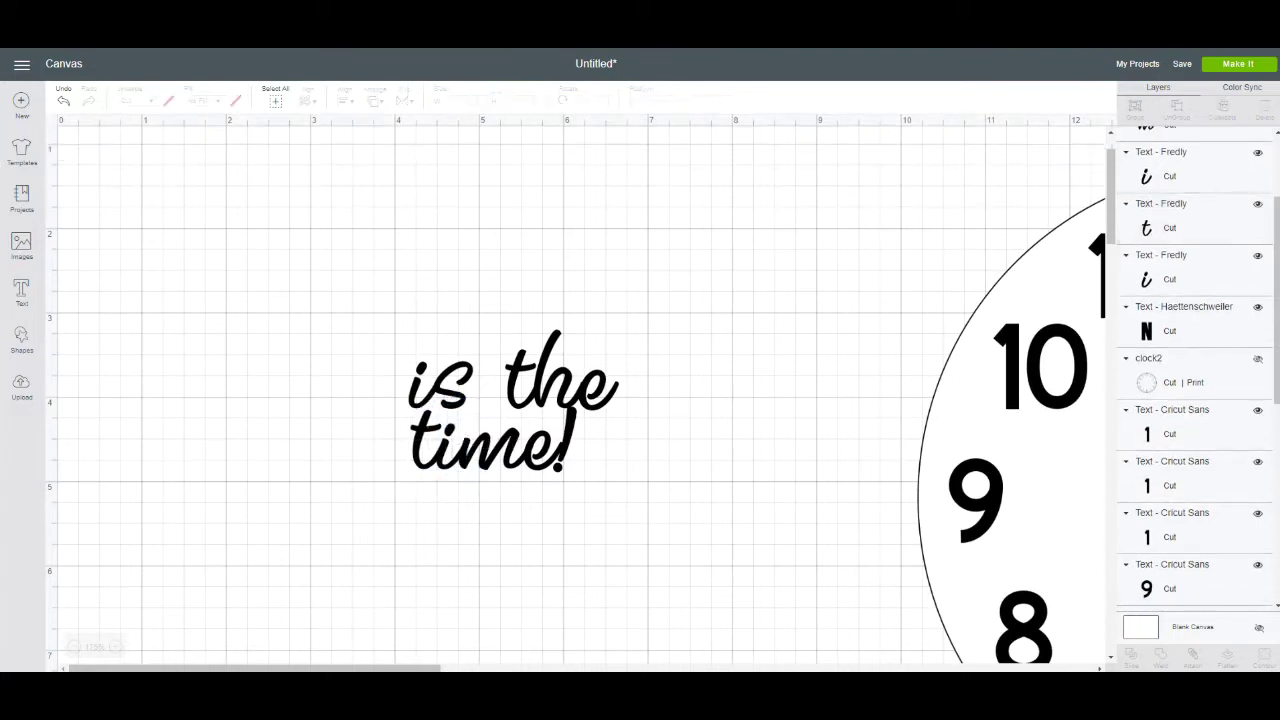
pyautogui.moveTo(567, 440); pyautogui.dragTo(576, 441)
pyautogui.click(600, 540)
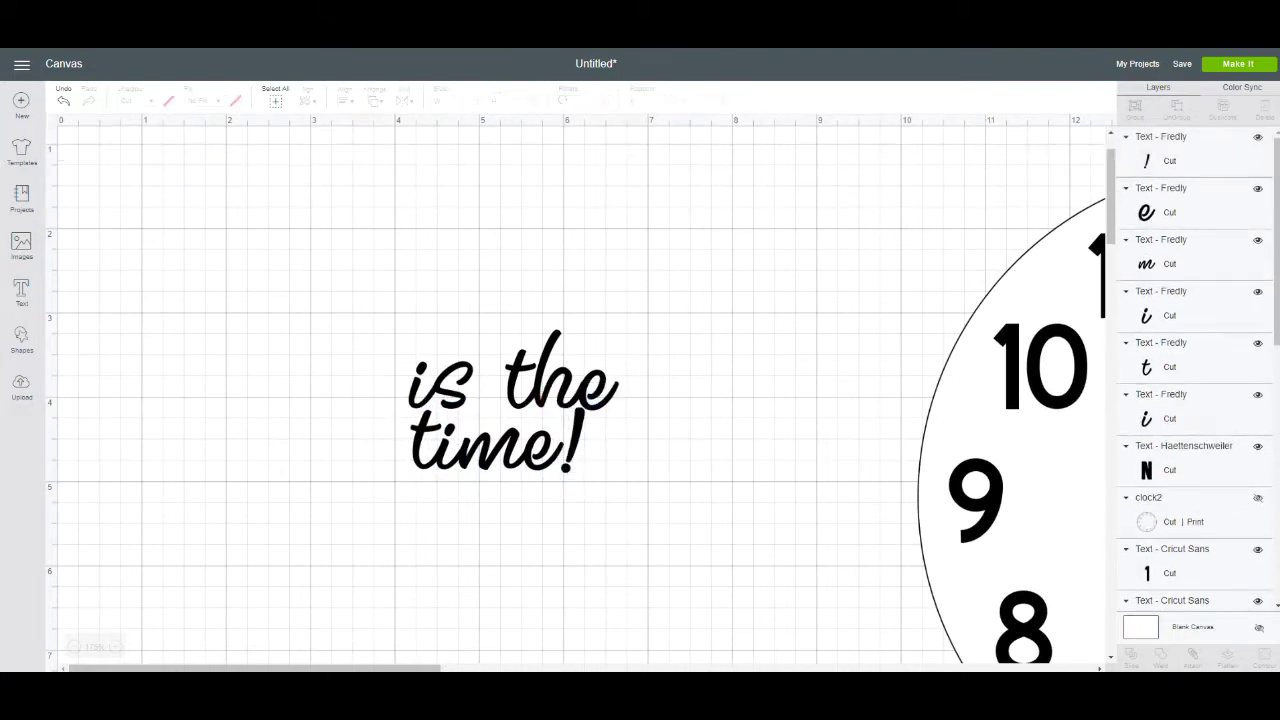
# Ungroup the "is the" line into individual letters and move its "e" slightly closer to the "h".
pyautogui.click(540, 385)
pyautogui.click(602, 134)
pyautogui.click(602, 156)
pyautogui.moveTo(600, 388); pyautogui.dragTo(598, 388)
pyautogui.click(660, 500)
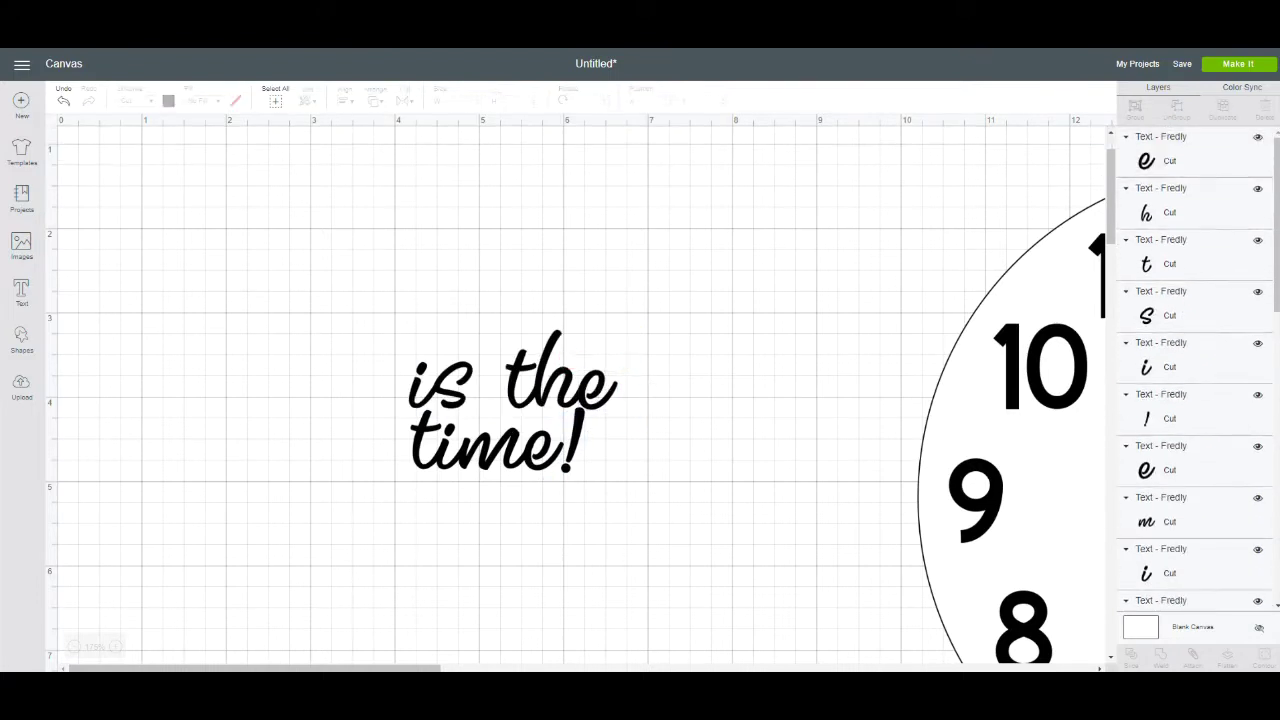
# Weld all the letters of "is the time!" into one shape and move it over to the clock disc.
pyautogui.moveTo(375, 305); pyautogui.dragTo(655, 505)
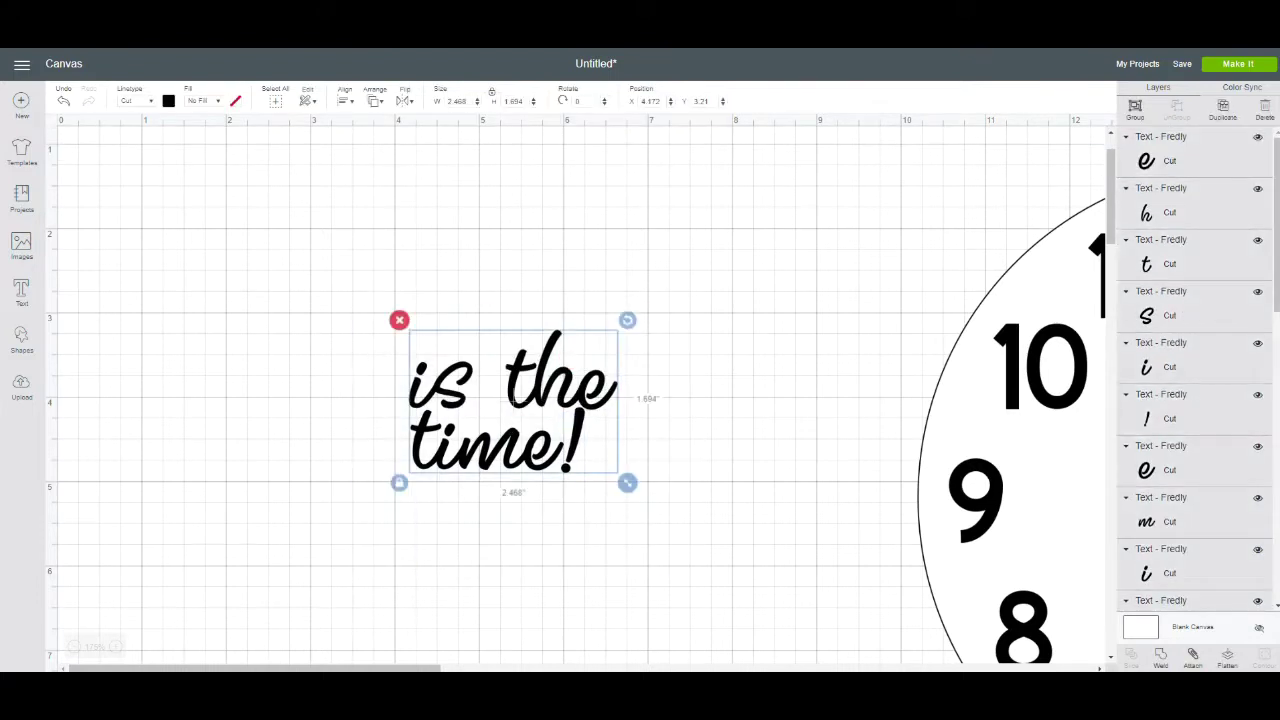
pyautogui.click(1160, 658)
pyautogui.moveTo(522, 400); pyautogui.dragTo(1041, 517)
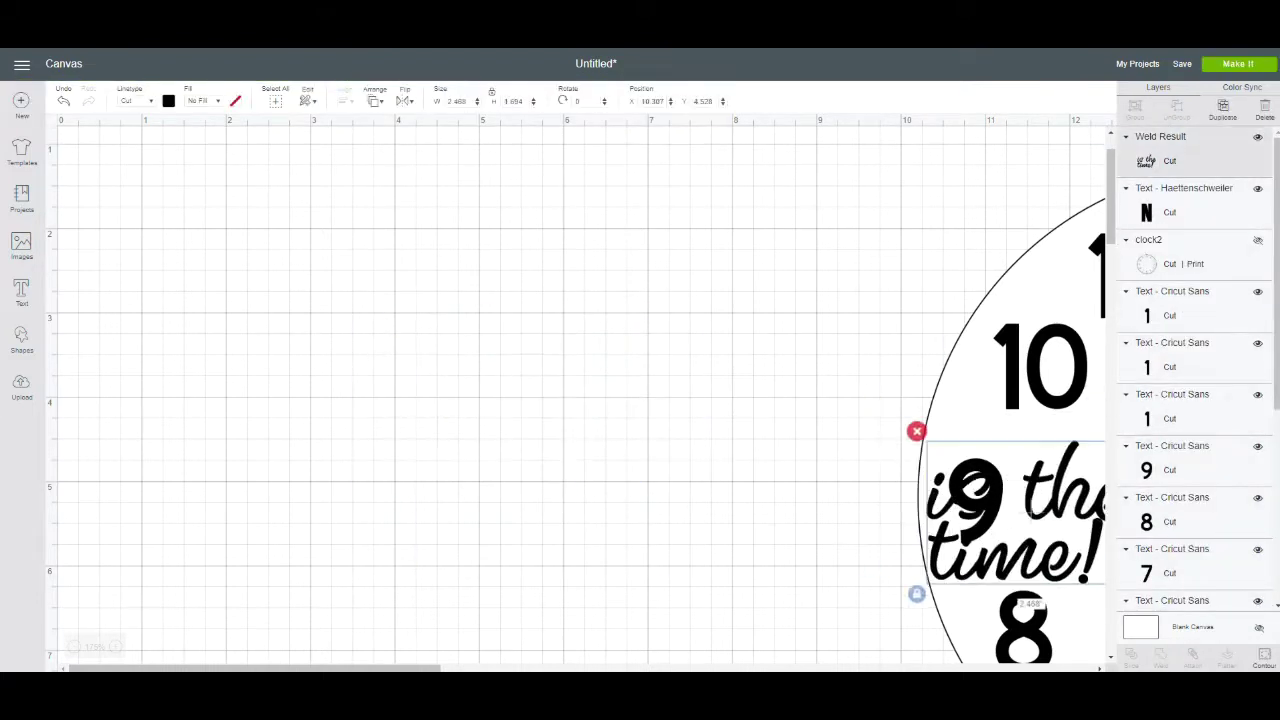
# Enlarge the welded "is the time!" lettering and place it on the disc just below the centre hole.
pyautogui.click(74, 647)
pyautogui.click(74, 647)
pyautogui.click(74, 647)
pyautogui.scroll(1, 616, 386)
pyautogui.moveTo(616, 386); pyautogui.dragTo(740, 427)
pyautogui.moveTo(807, 477); pyautogui.dragTo(846, 505)
pyautogui.moveTo(758, 438); pyautogui.dragTo(761, 421)
pyautogui.moveTo(848, 486); pyautogui.dragTo(842, 482)
pyautogui.click(985, 480)
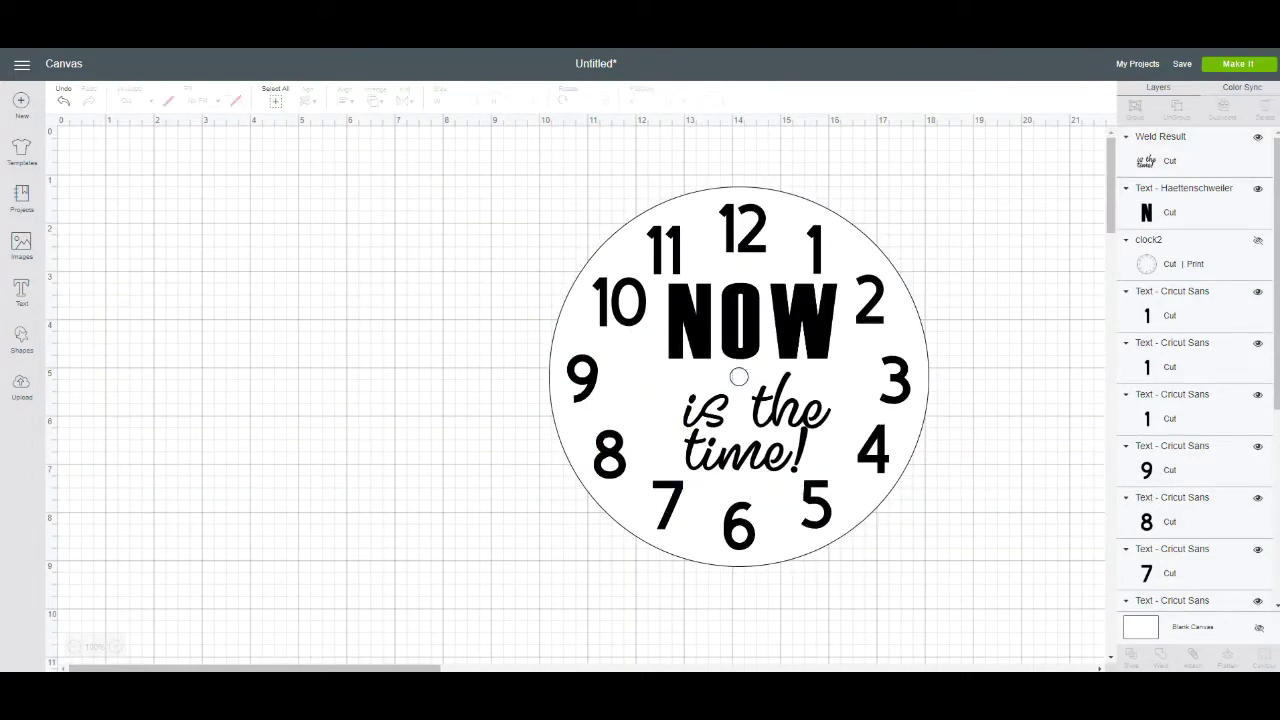
# Change the material colour of the "NOW" text to red.
pyautogui.click(752, 322)
pyautogui.click(168, 101)
pyautogui.click(184, 191)
pyautogui.click(420, 300)
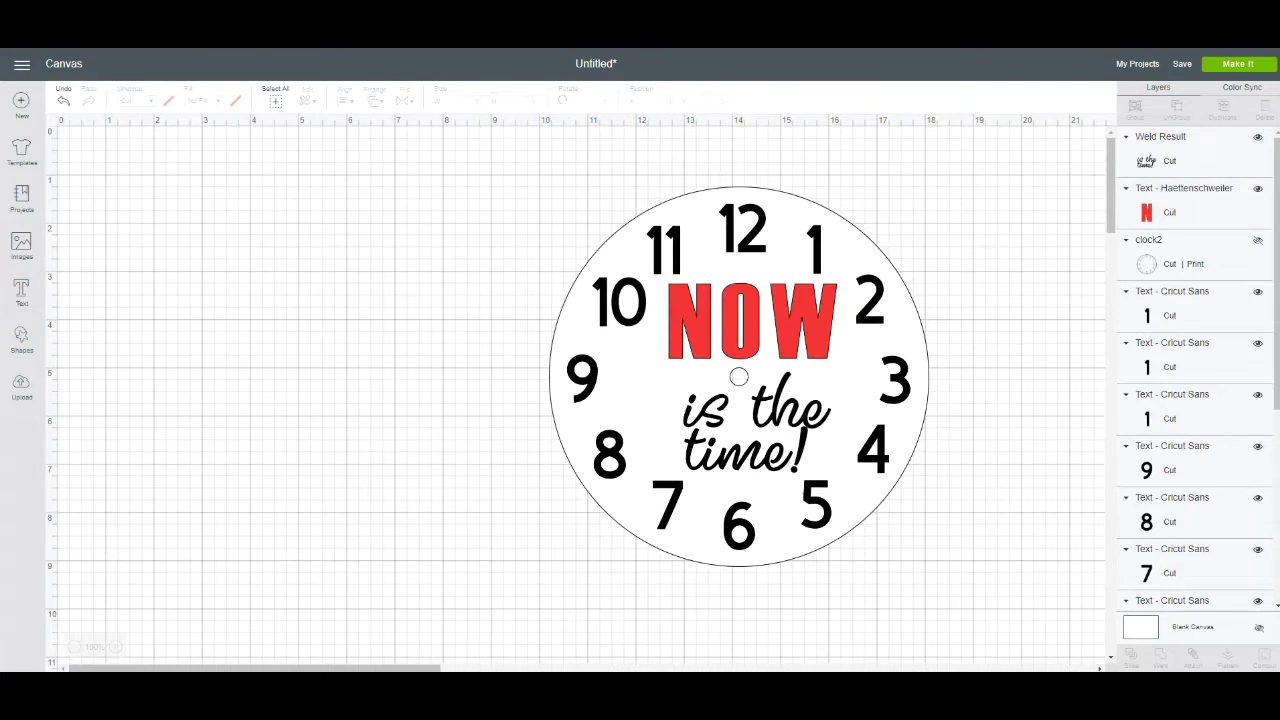
# Try light green, orange and other pastel material colours on the clock disc, finishing with light grey.
pyautogui.click(738, 376)
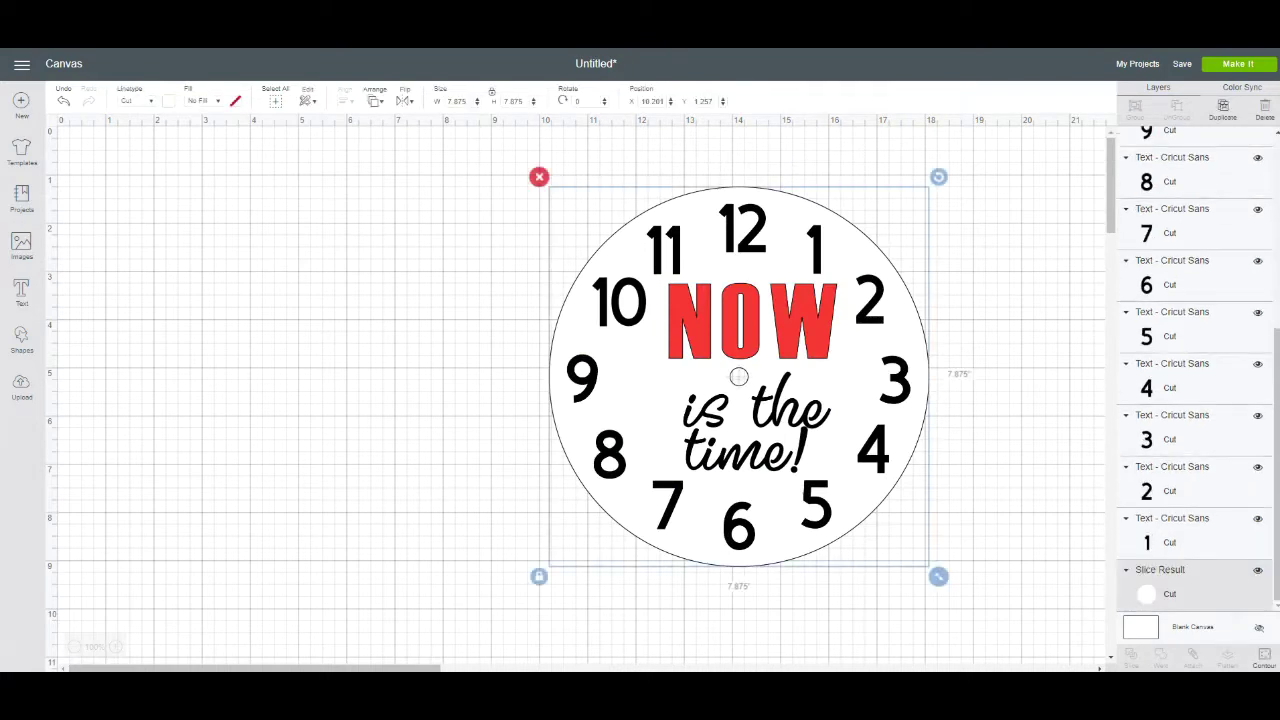
pyautogui.click(168, 101)
pyautogui.click(249, 172)
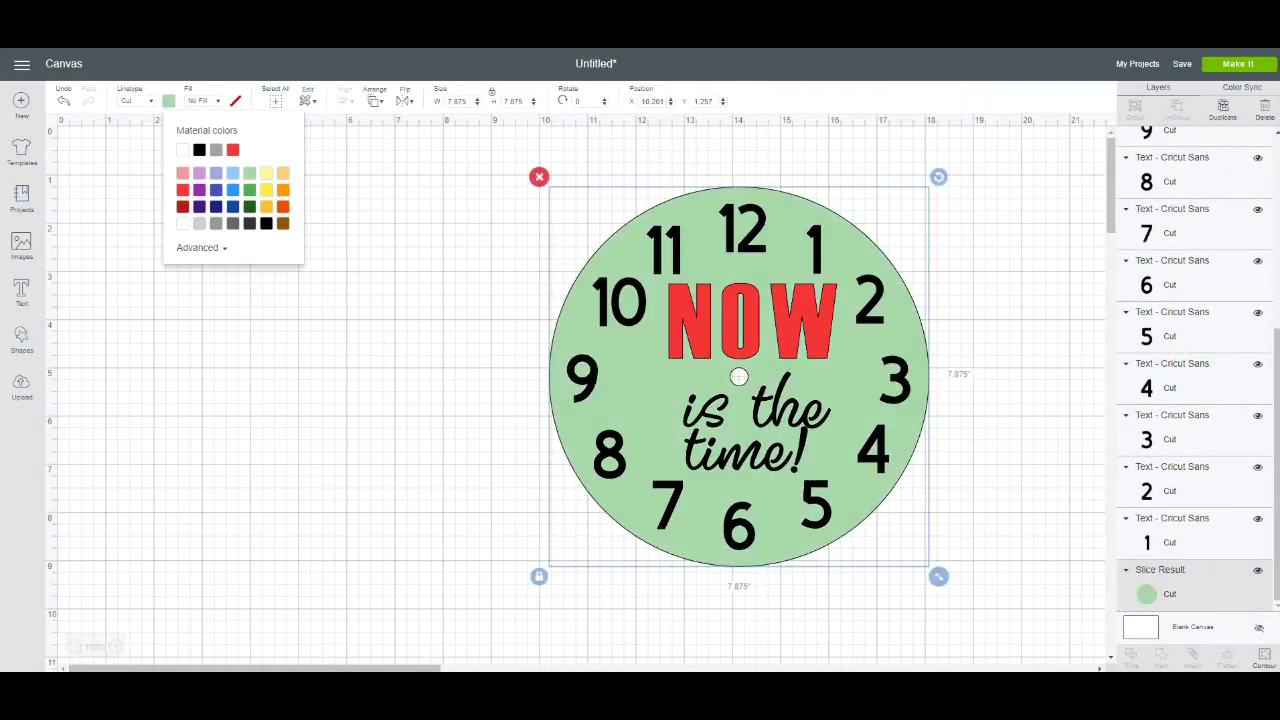
pyautogui.click(216, 173)
pyautogui.click(283, 173)
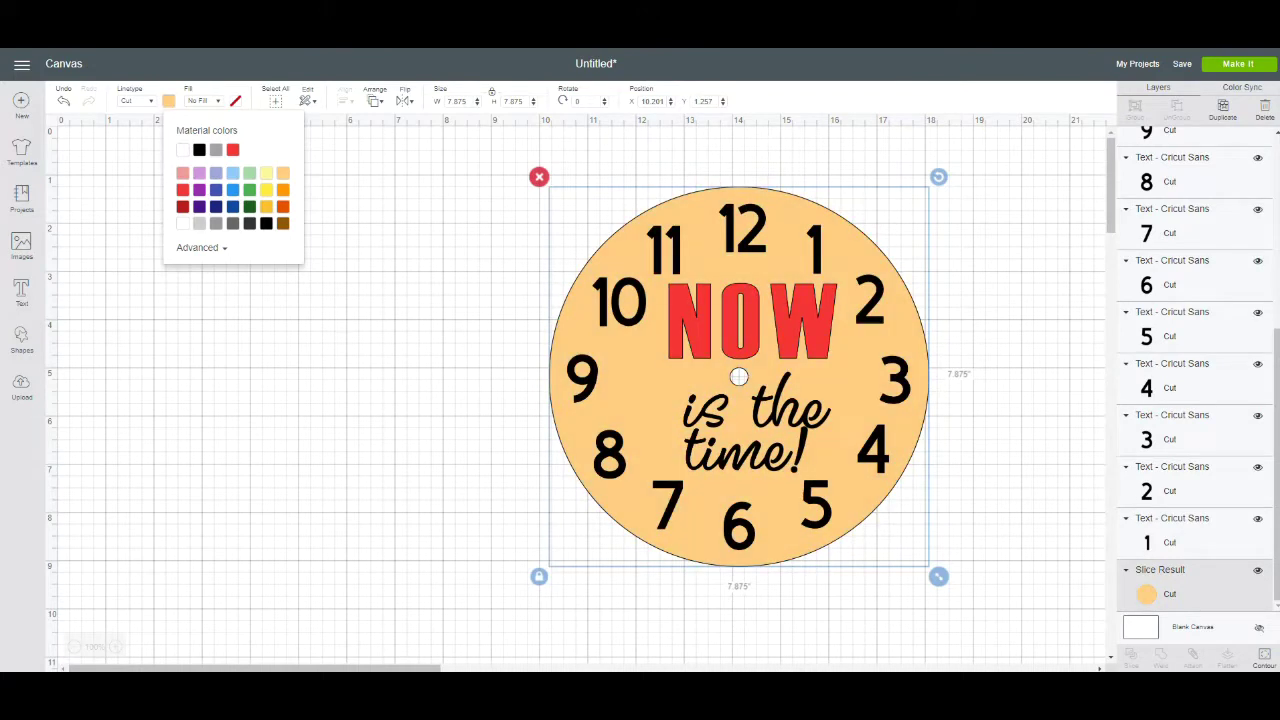
pyautogui.click(266, 173)
pyautogui.click(199, 223)
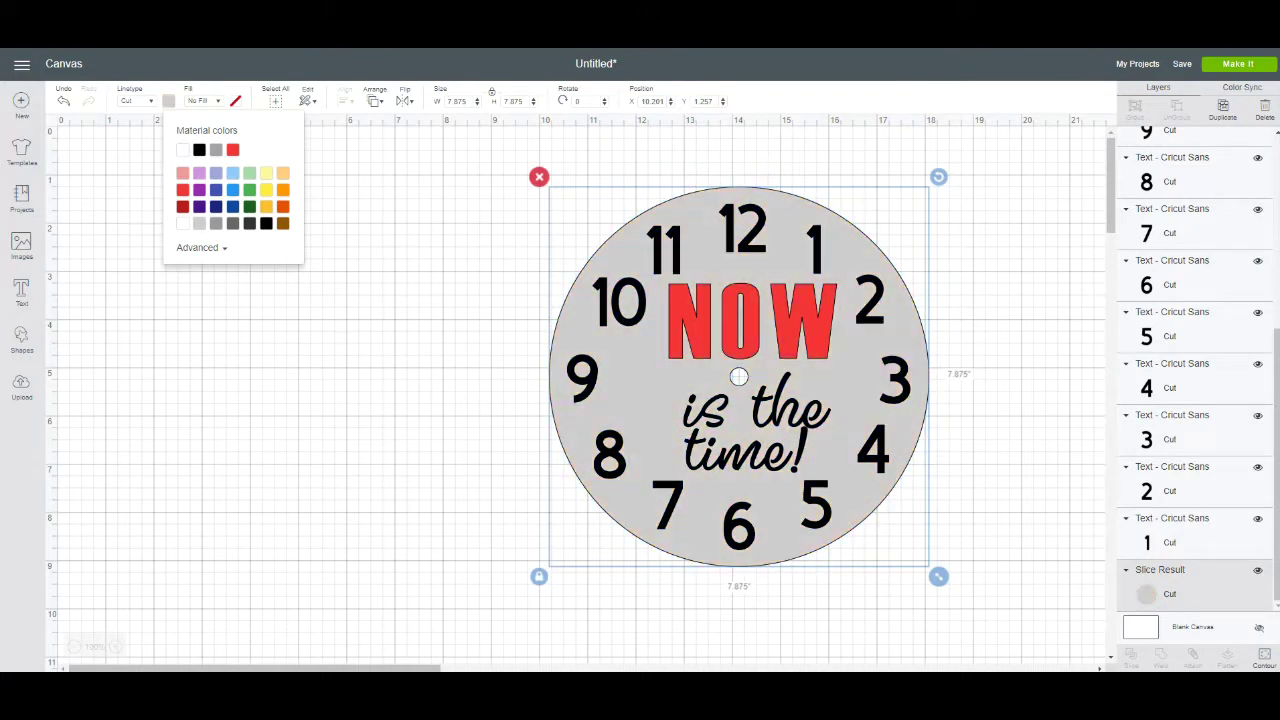
# Compare medium grey, white and dark grey material colours on the clock disc and settle on light grey.
pyautogui.click(216, 223)
pyautogui.click(199, 223)
pyautogui.click(183, 223)
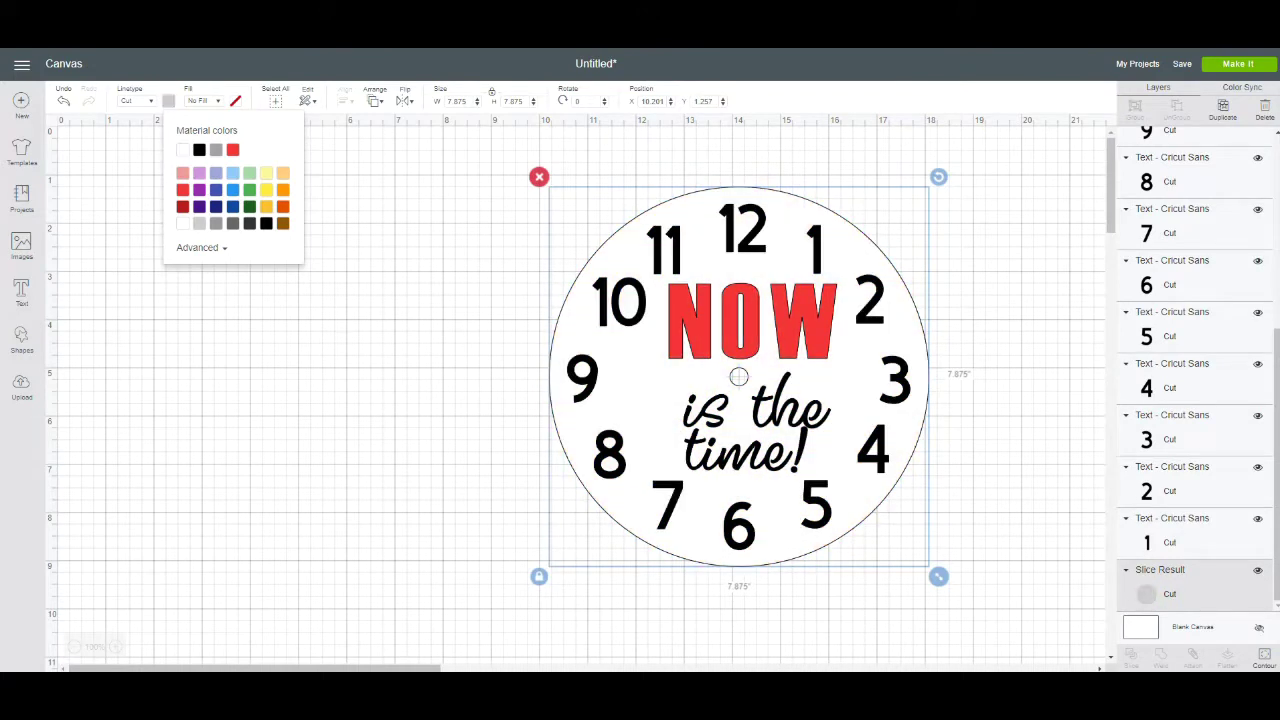
pyautogui.click(233, 223)
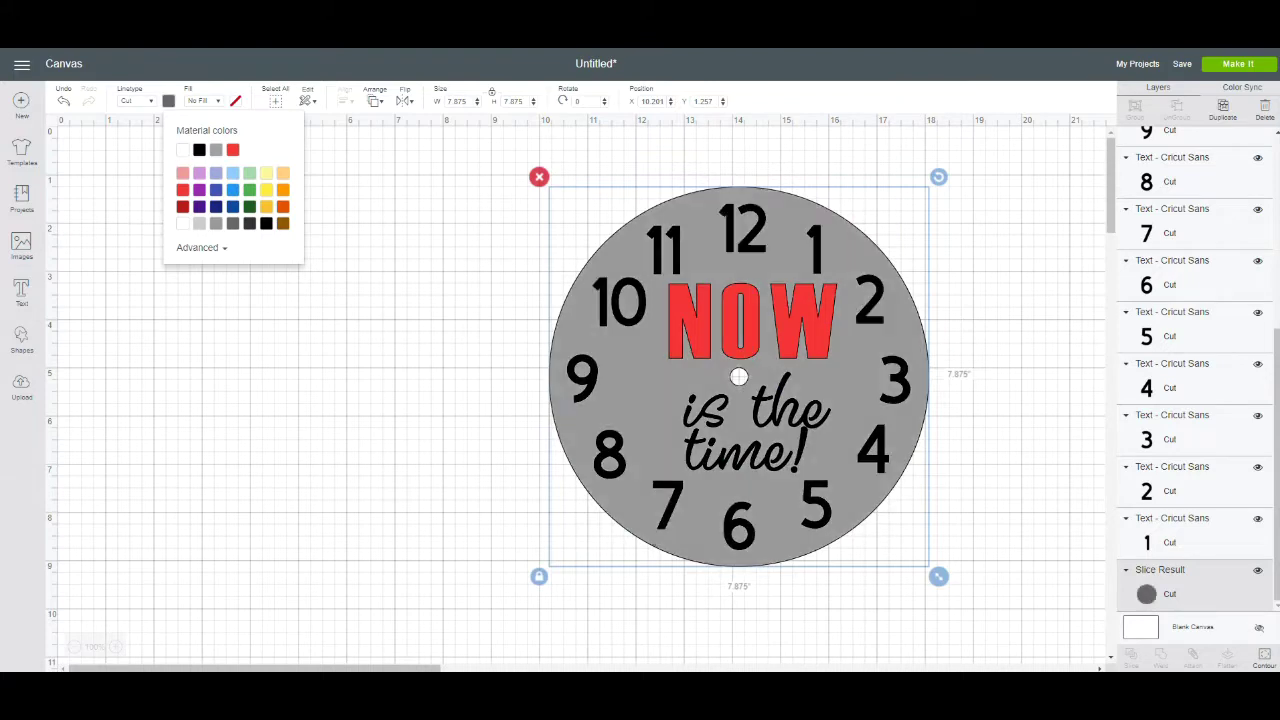
pyautogui.click(199, 223)
pyautogui.click(400, 320)
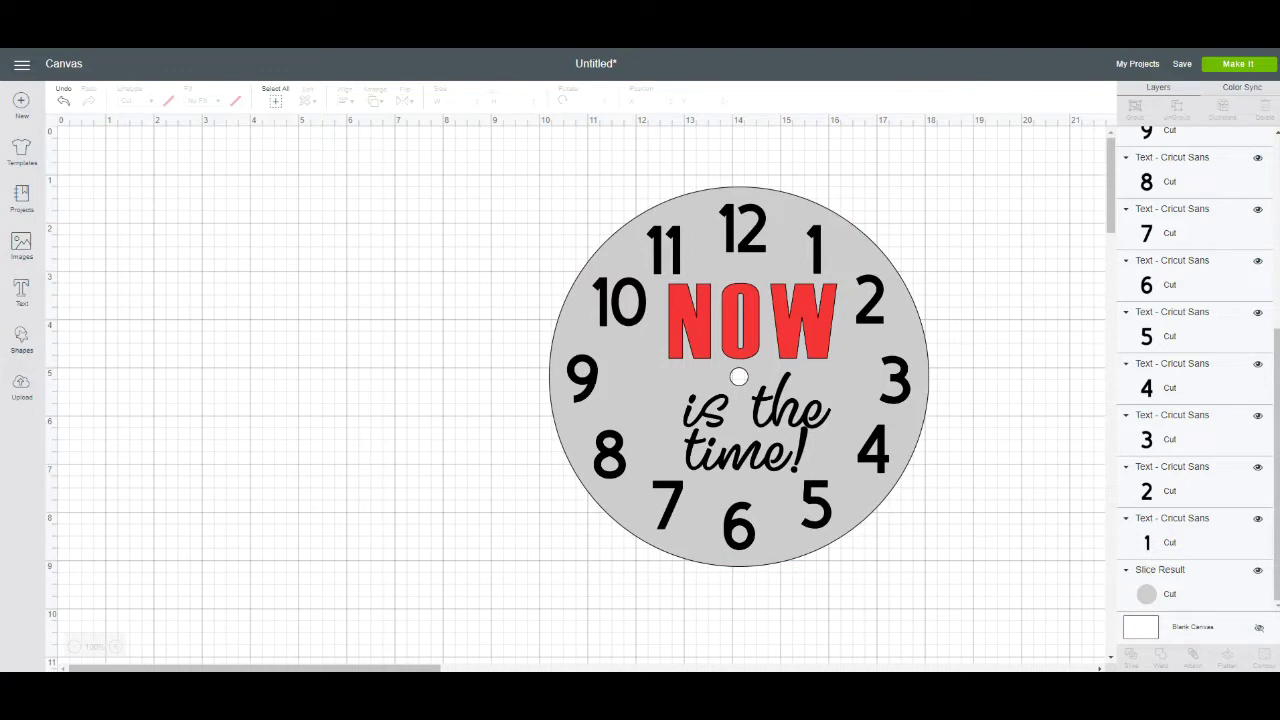
# Insert a circle, enlarge it to 7.875 inches across and make a copy of it.
pyautogui.click(21, 340)
pyautogui.click(120, 243)
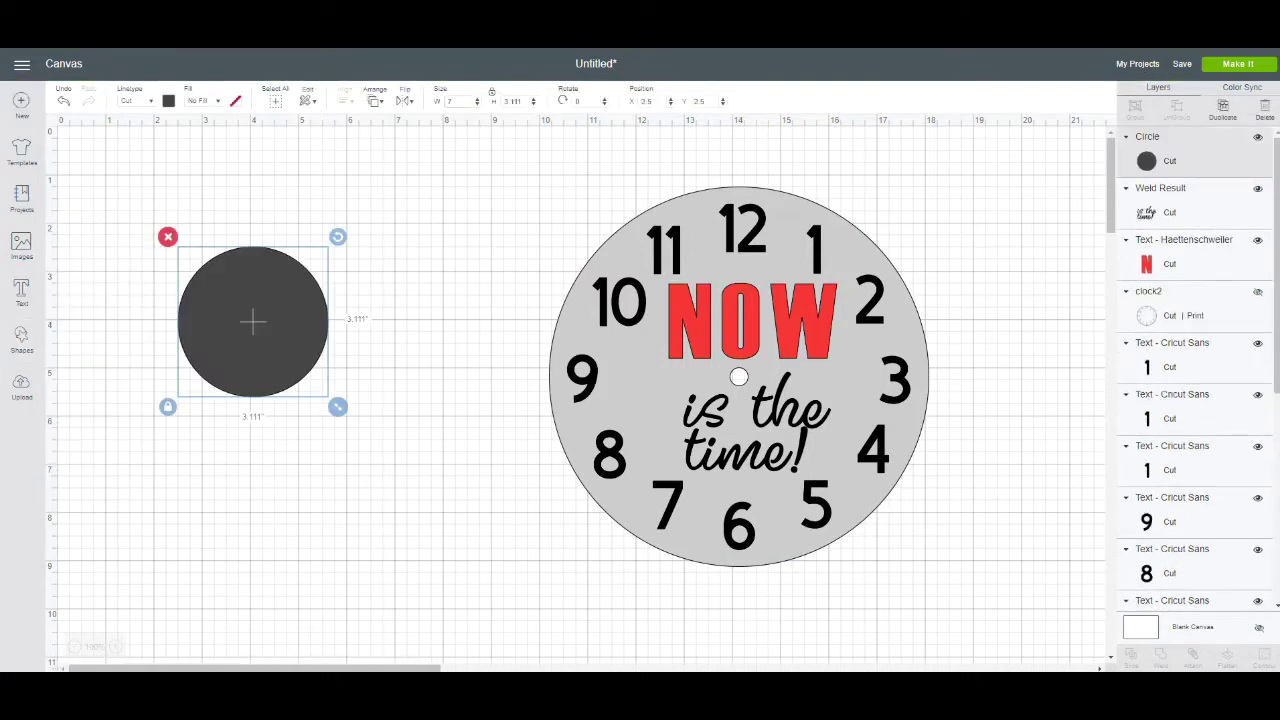
pyautogui.moveTo(338, 406); pyautogui.dragTo(560, 626)
pyautogui.rightClick(316, 331)
pyautogui.click(345, 437)
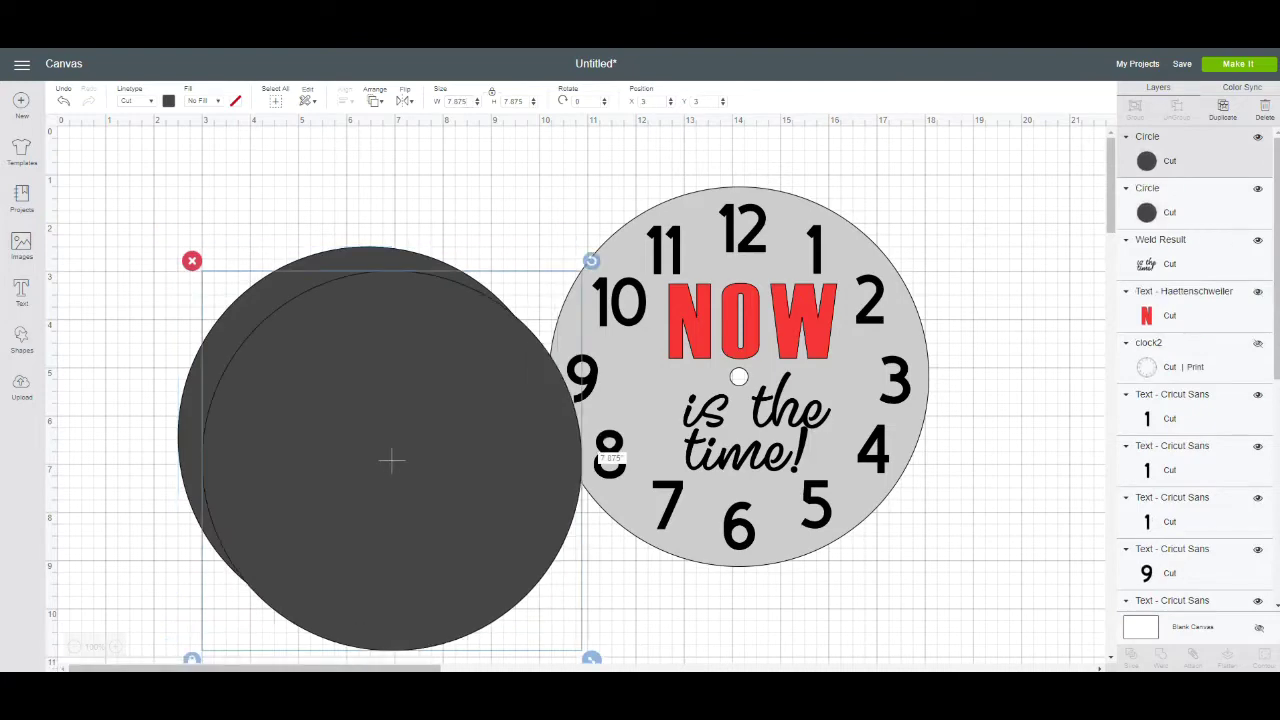
# Slice a smaller circle out of the large circle and remove the cut-out pieces to leave a thin ring.
pyautogui.moveTo(391, 460); pyautogui.dragTo(937, 489)
pyautogui.click(1131, 657)
pyautogui.moveTo(368, 437); pyautogui.dragTo(960, 491)
pyautogui.click(777, 308)
pyautogui.click(937, 489)
pyautogui.click(754, 304)
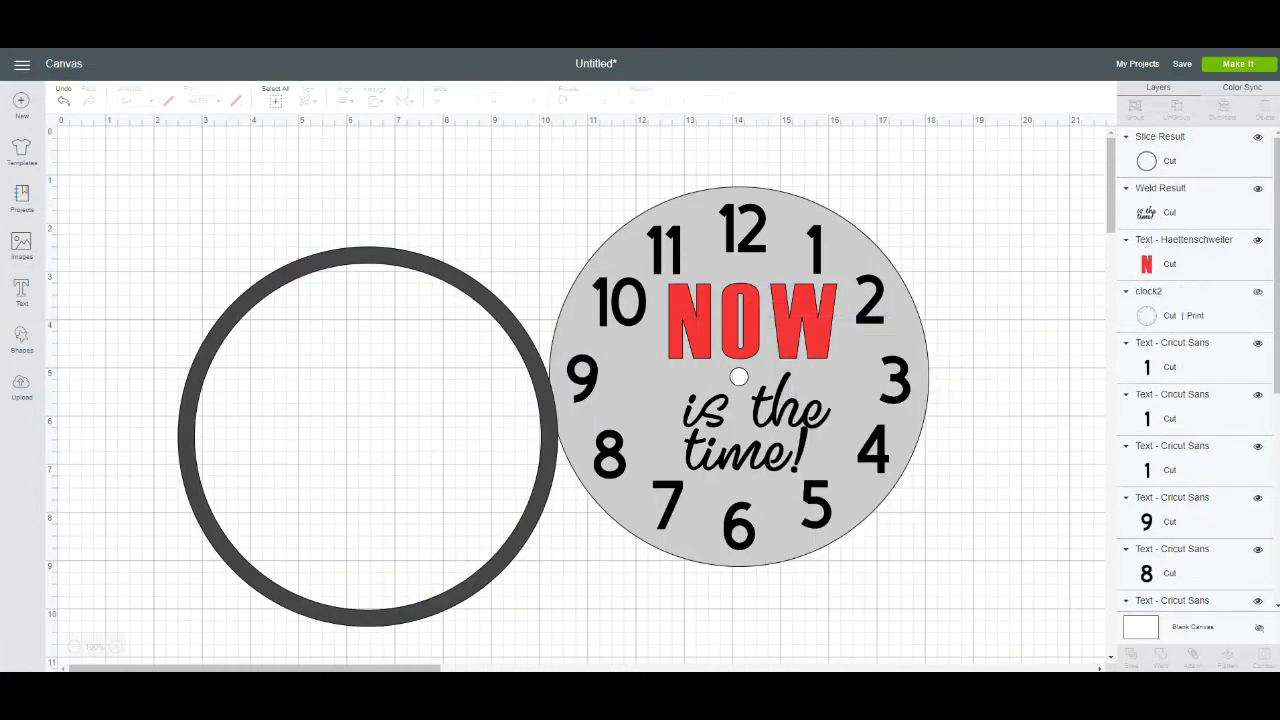
# Change the material colour of the dark ring to green.
pyautogui.click(369, 255)
pyautogui.click(168, 101)
pyautogui.click(248, 189)
pyautogui.click(450, 190)
# Move the green ring onto the clock disc and line it up with the disc's outer edge as a border.
pyautogui.moveTo(369, 255); pyautogui.dragTo(695, 192)
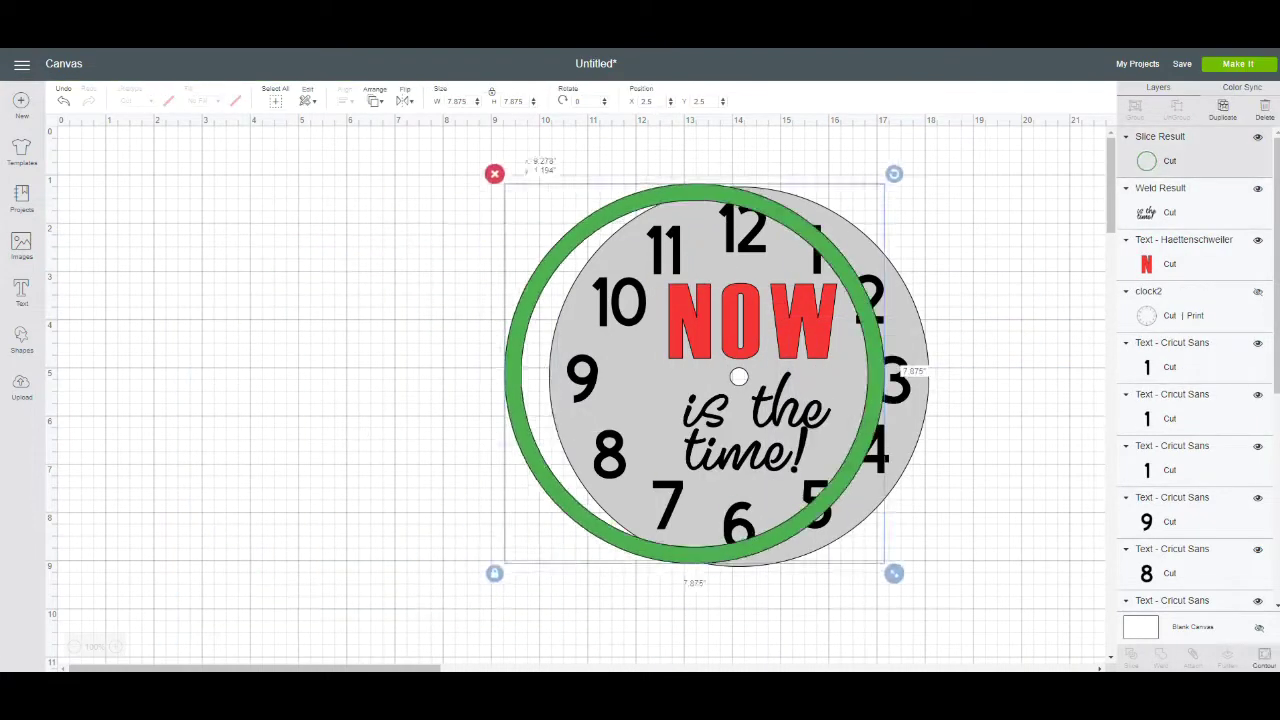
pyautogui.moveTo(694, 374); pyautogui.dragTo(738, 376)
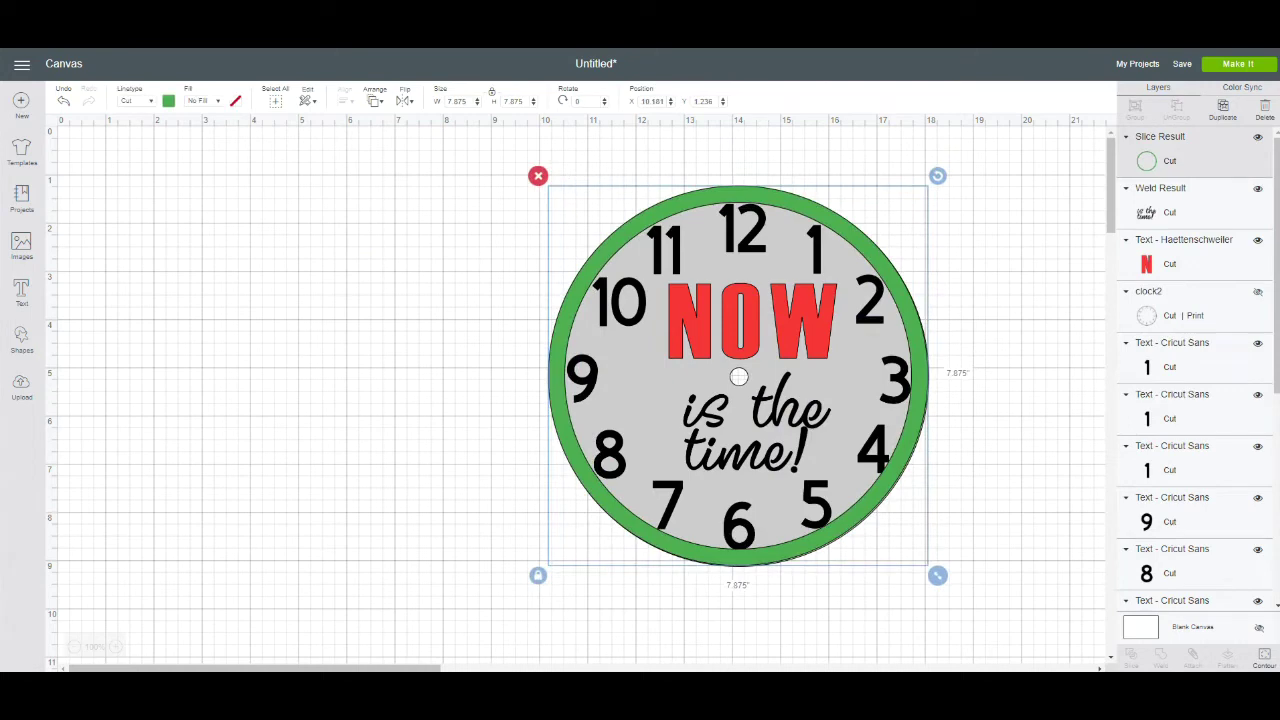
pyautogui.click(1010, 458)
pyautogui.click(902, 458)
pyautogui.click(1010, 458)
pyautogui.click(902, 458)
pyautogui.click(1010, 458)
pyautogui.click(902, 458)
# Change the material colour of the "NOW" text to the green of the ring.
pyautogui.click(740, 320)
pyautogui.moveTo(902, 458)
pyautogui.mouseDown()
pyautogui.moveTo(475, 455)
pyautogui.moveTo(904, 459)
pyautogui.mouseUp()
pyautogui.click(168, 101)
pyautogui.click(249, 149)
# Set the material colour of the clock disc to white.
pyautogui.click(640, 410)
pyautogui.click(168, 101)
pyautogui.click(183, 223)
pyautogui.click(1010, 462)
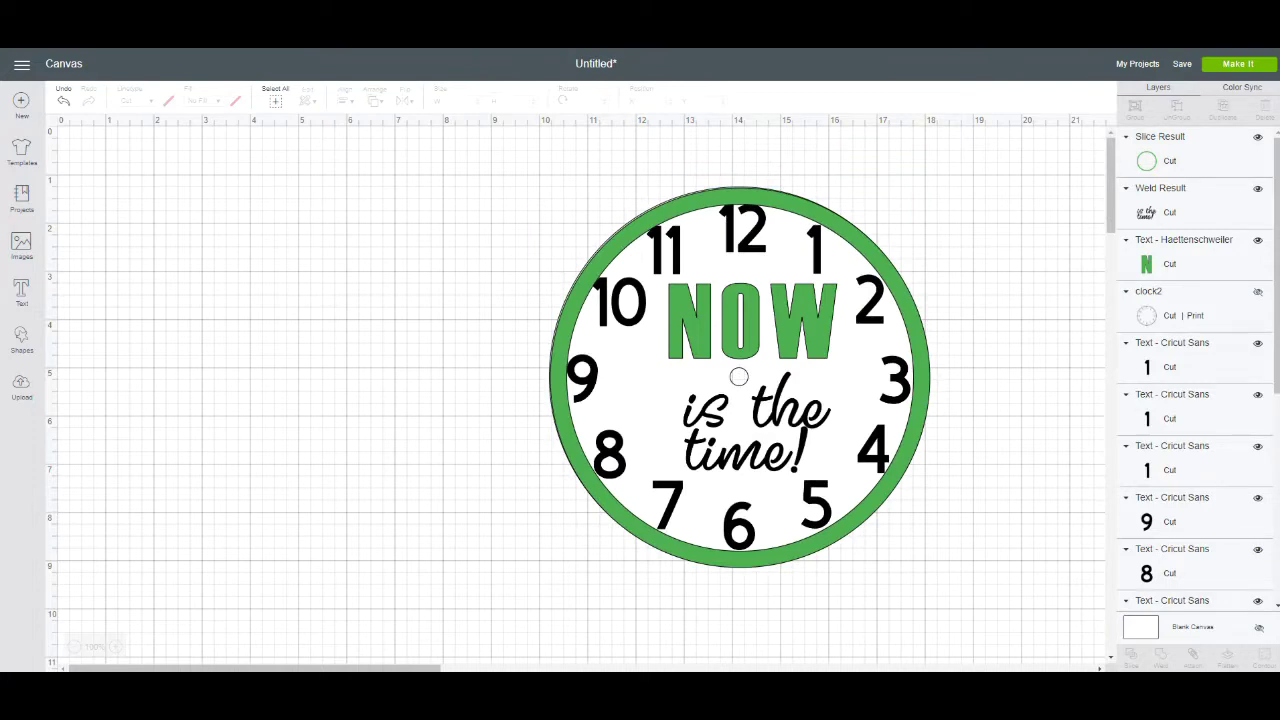
# Move the ring and both pieces of lettering off the clock disc and attach the letters of "NOW".
pyautogui.moveTo(902, 458); pyautogui.dragTo(454, 455)
pyautogui.moveTo(760, 412); pyautogui.dragTo(545, 195)
pyautogui.moveTo(752, 320); pyautogui.dragTo(520, 583)
pyautogui.click(1193, 657)
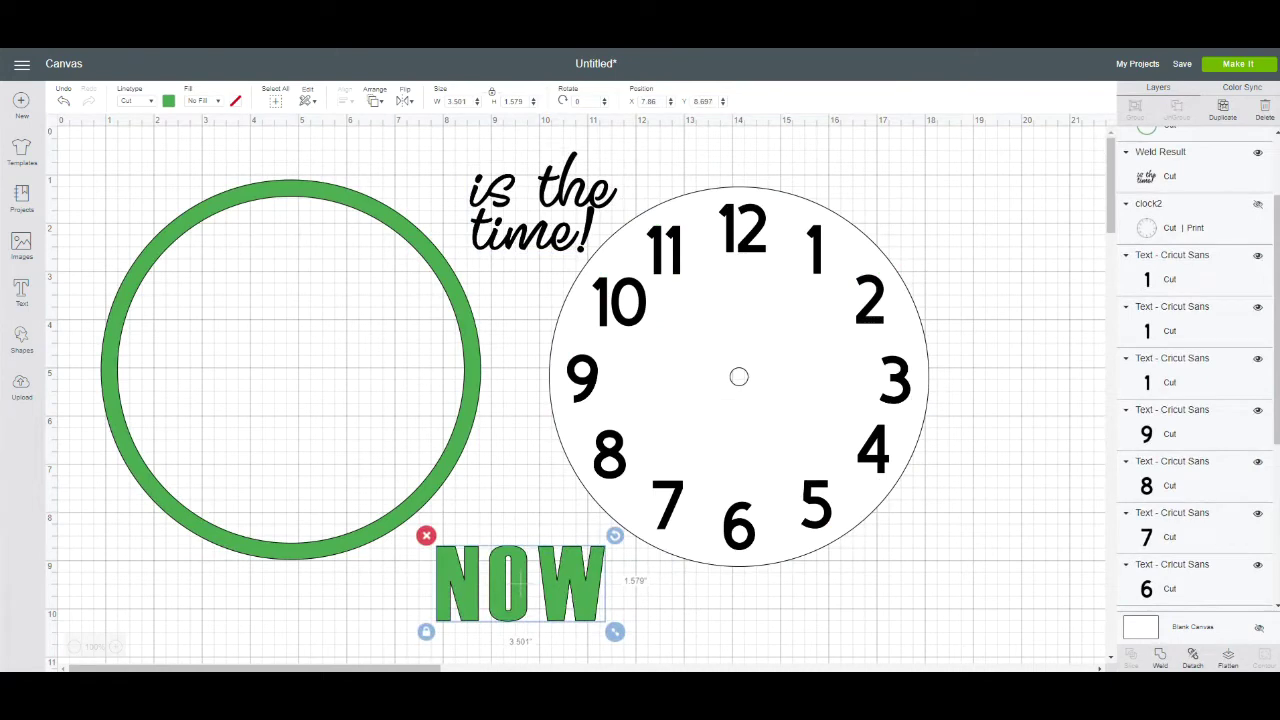
# Move the disc and lettering clear of the numerals and attach all twelve numerals so they keep their spacing.
pyautogui.moveTo(760, 420); pyautogui.dragTo(346, 415)
pyautogui.moveTo(966, 183); pyautogui.dragTo(574, 570)
pyautogui.moveTo(545, 205); pyautogui.dragTo(308, 349)
pyautogui.moveTo(520, 583); pyautogui.dragTo(251, 522)
pyautogui.moveTo(960, 188); pyautogui.dragTo(541, 604)
pyautogui.click(1192, 657)
# Delete the green border ring.
pyautogui.click(472, 370)
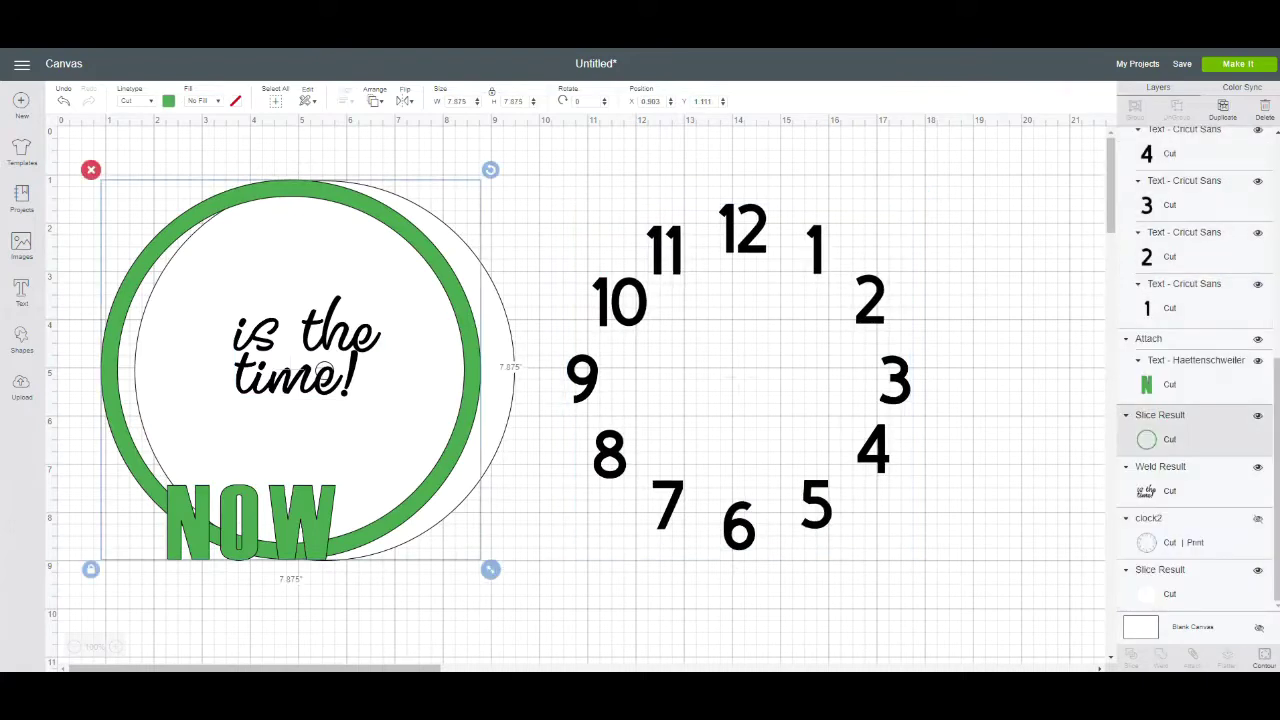
pyautogui.press('Delete')
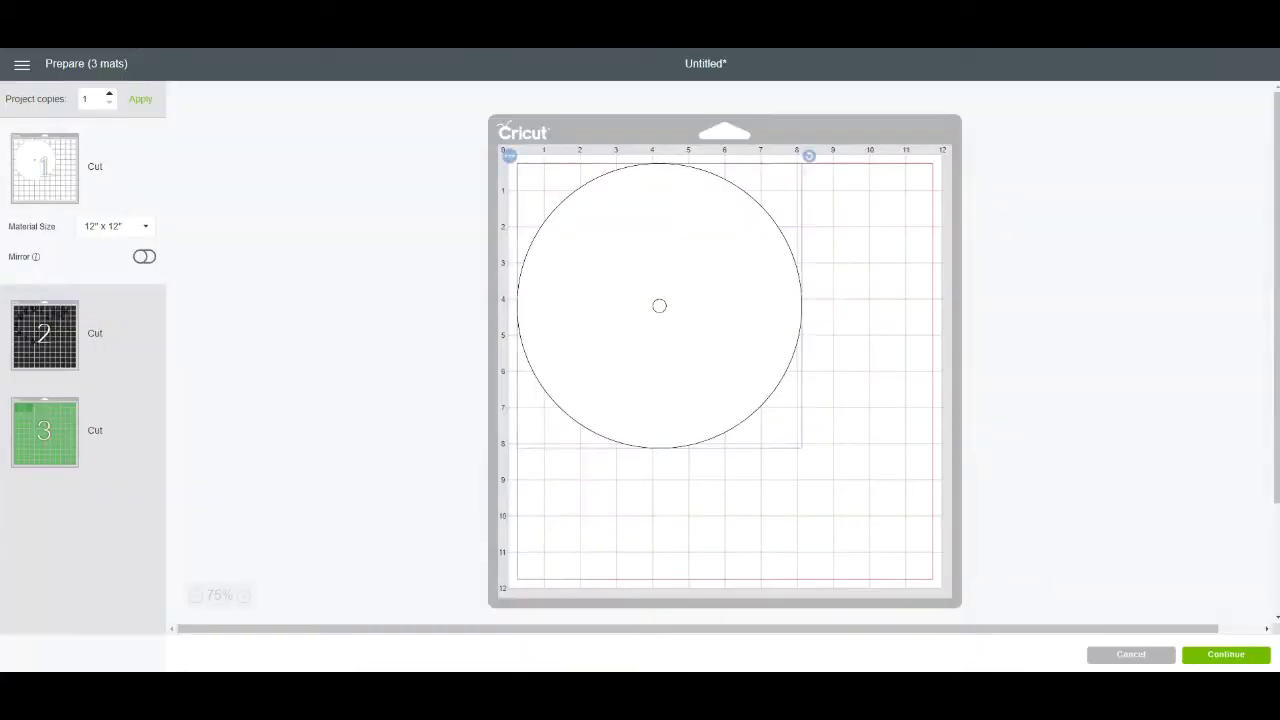
# Reposition the disc, the black pieces and the "NOW" text on their three cutting mats and continue to the cut.
pyautogui.moveTo(660, 306); pyautogui.dragTo(791, 437)
pyautogui.click(45, 335)
pyautogui.moveTo(832, 202); pyautogui.dragTo(878, 534)
pyautogui.moveTo(649, 183); pyautogui.dragTo(649, 338)
pyautogui.click(45, 432)
pyautogui.moveTo(581, 194); pyautogui.dragTo(869, 550)
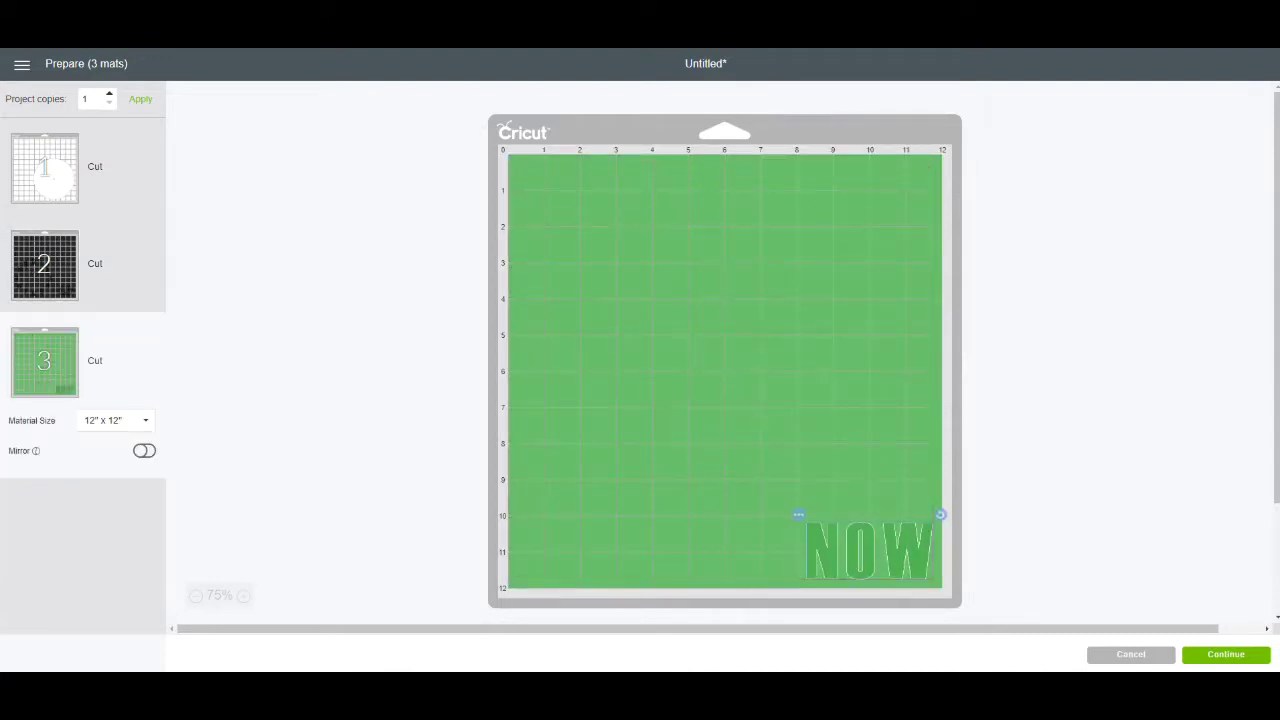
pyautogui.click(1226, 655)
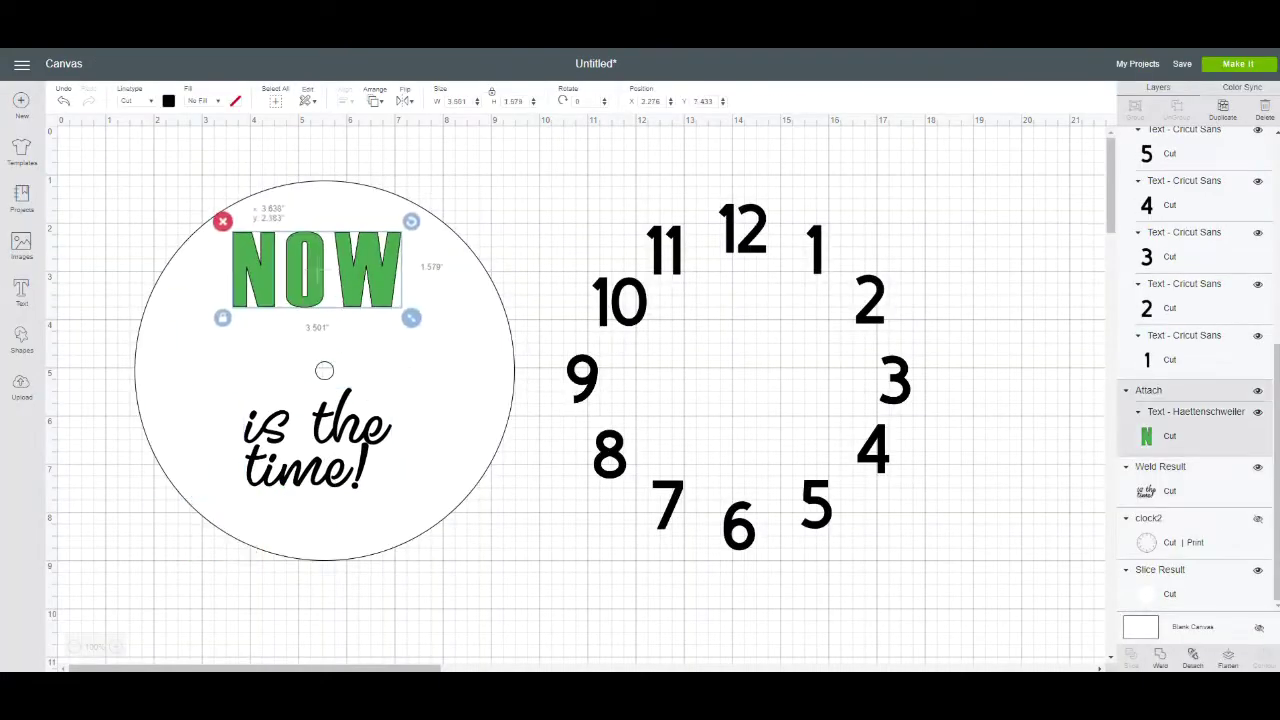
# Place the "NOW" text above the centre hole of the numbered disc and "is the time!" just below it.
pyautogui.moveTo(316, 268); pyautogui.dragTo(320, 292)
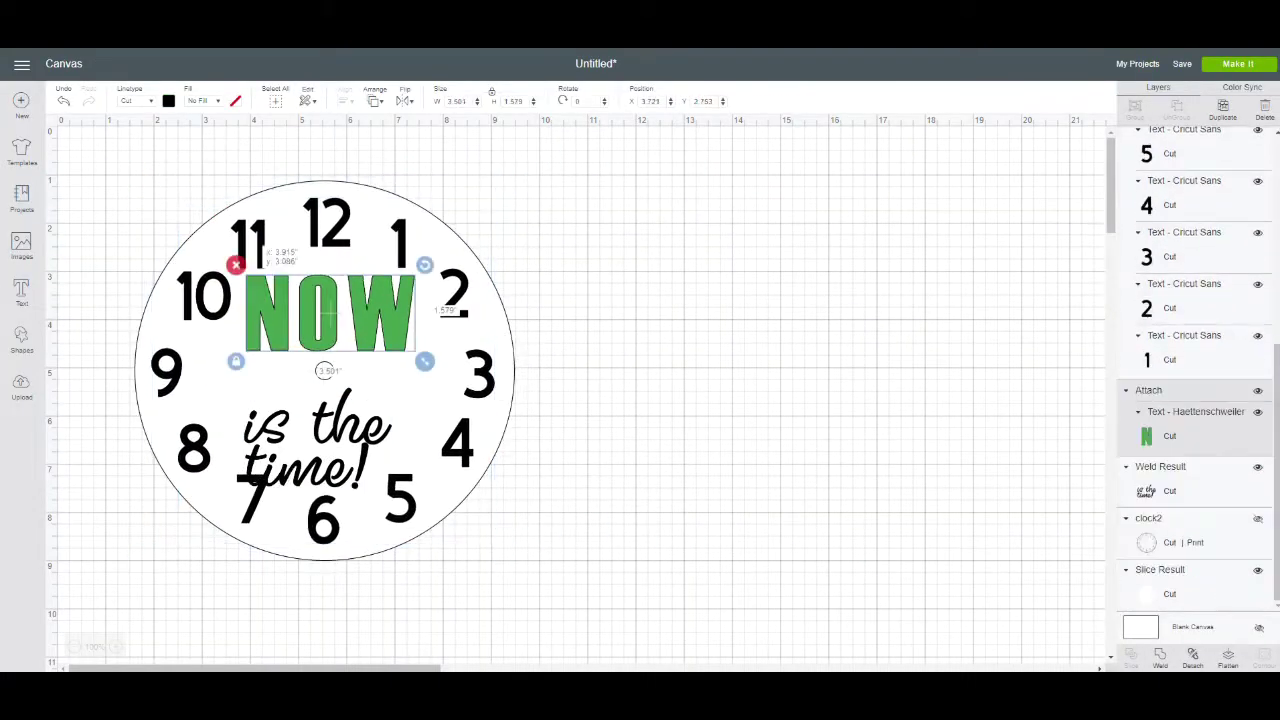
pyautogui.moveTo(315, 440); pyautogui.dragTo(330, 425)
# Save the project under the name "Now Clock Face".
pyautogui.click(1182, 63)
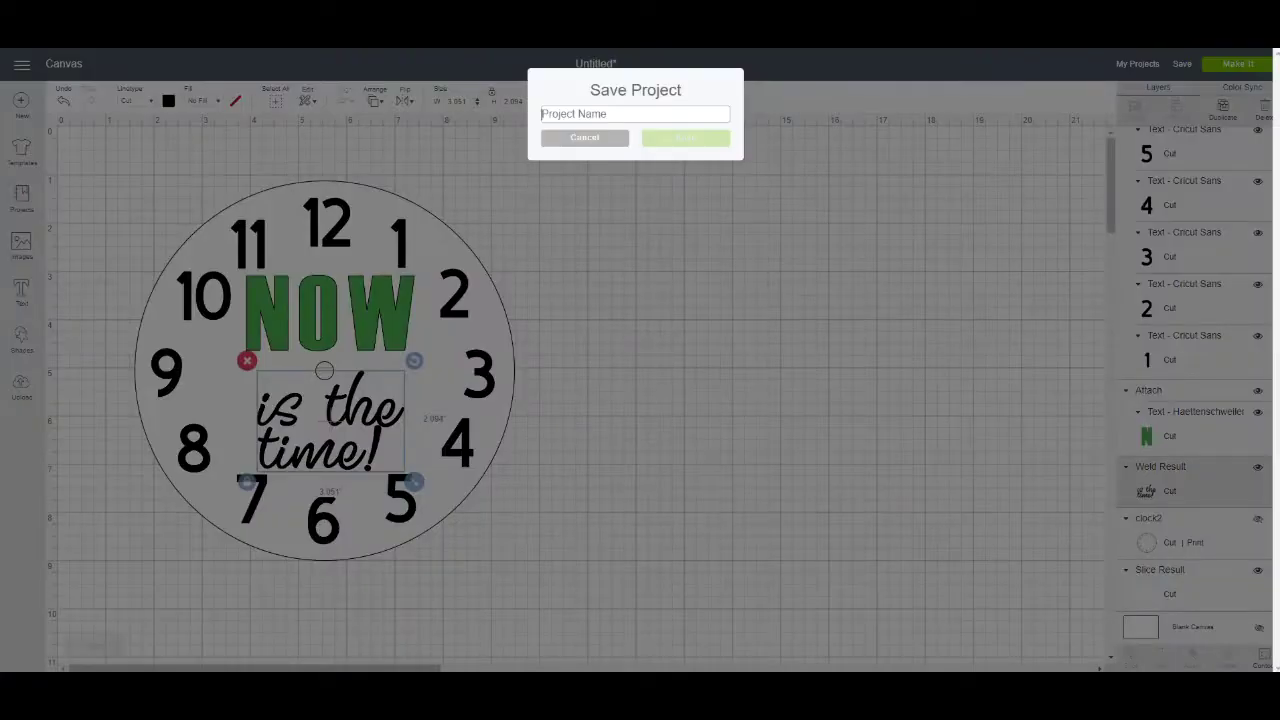
pyautogui.write('Clock Face')
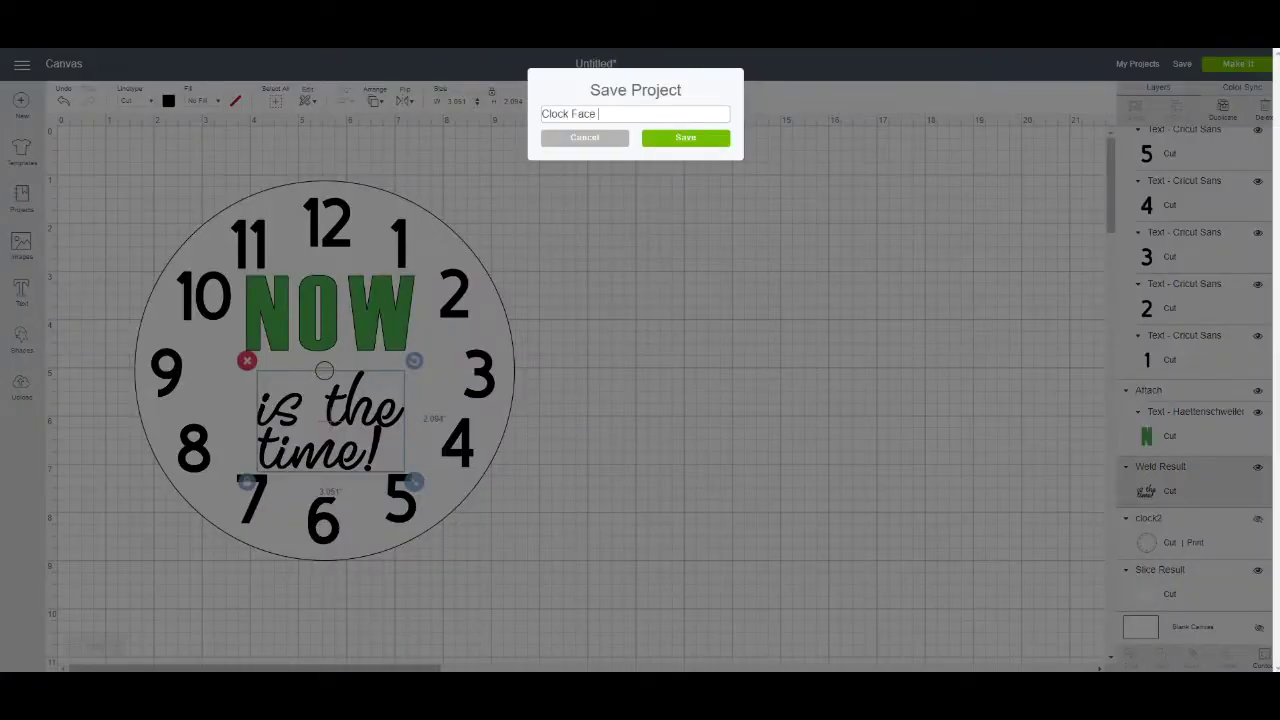
pyautogui.press('Return')
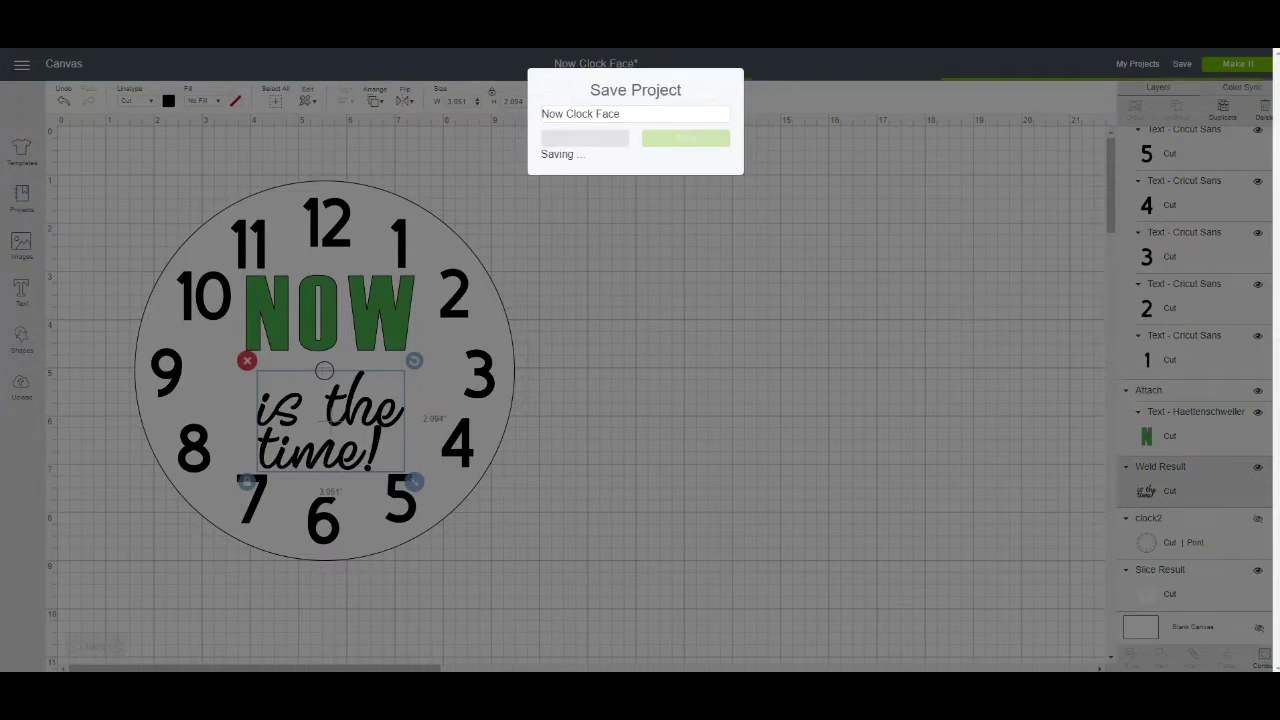